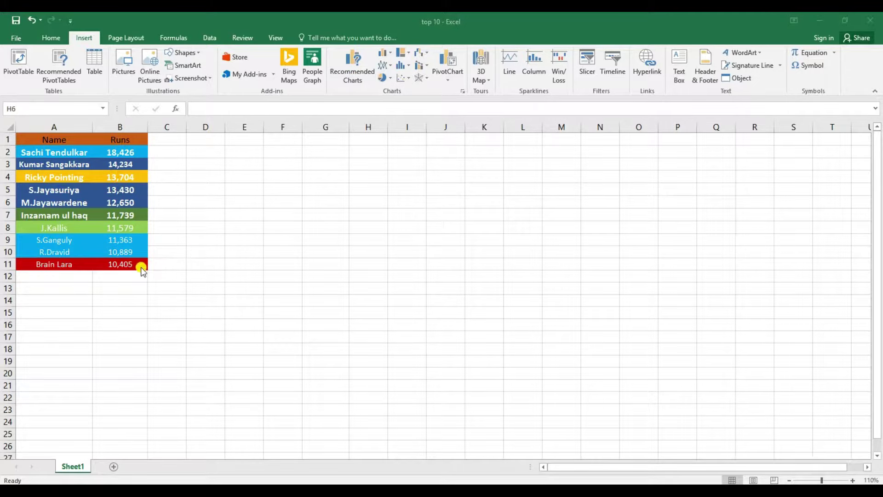
Chart A1:B11 as a clustered column chart with a different colour for each player's column.
drag(136, 266, 56, 137)
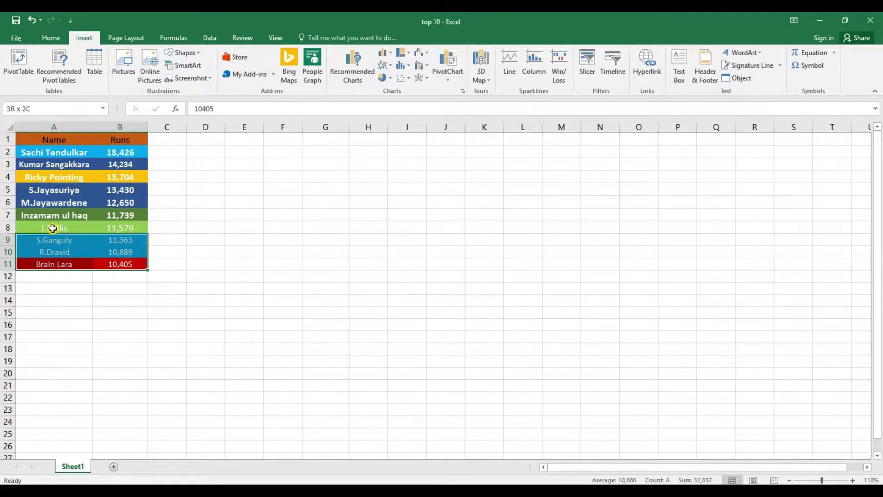
click(353, 64)
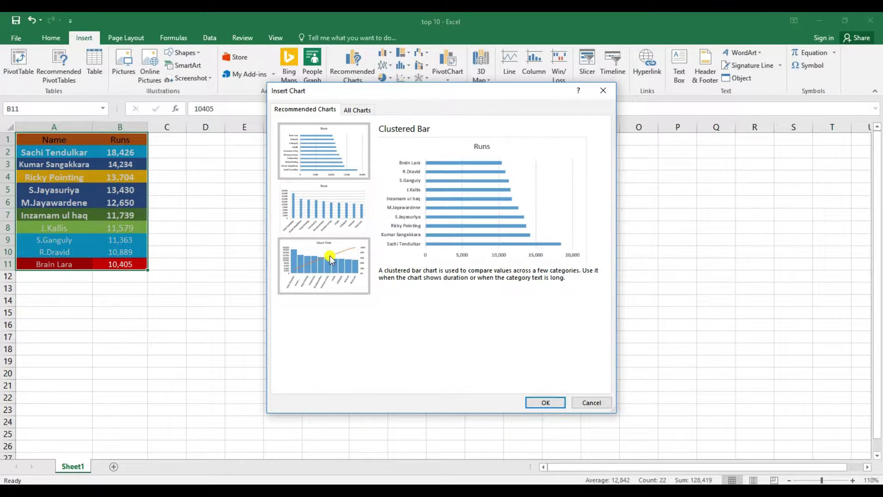
click(350, 113)
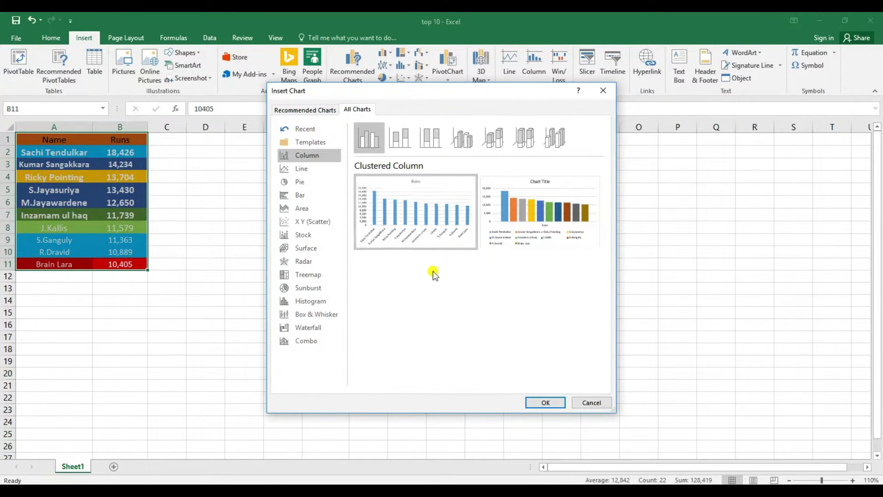
click(534, 245)
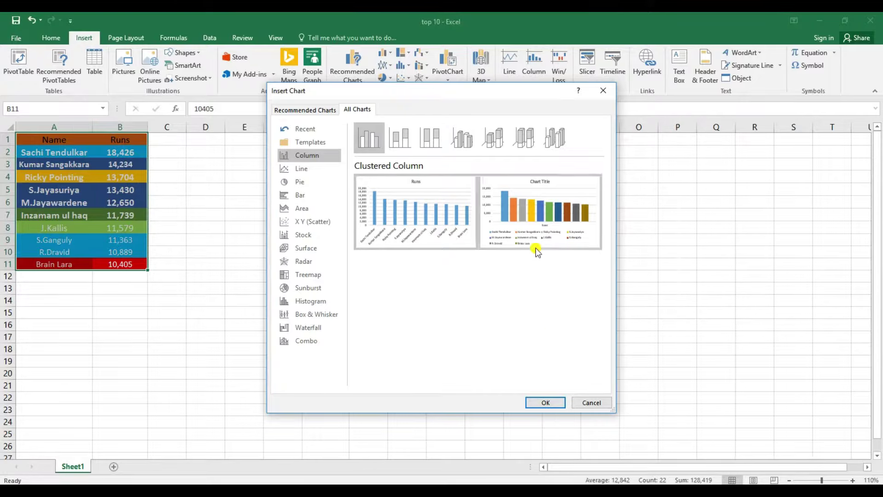
click(541, 402)
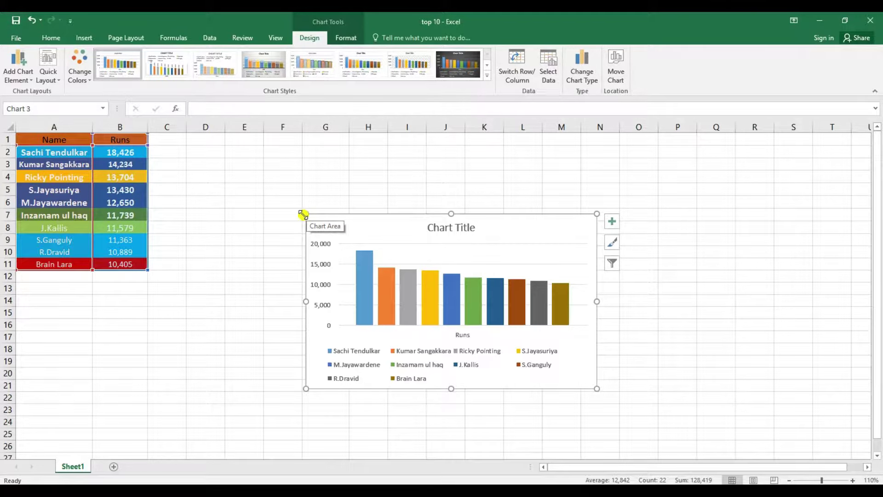
Enlarge the chart up and to the left so its value axis reaches 20,000 in 2,000 steps.
drag(306, 214, 275, 188)
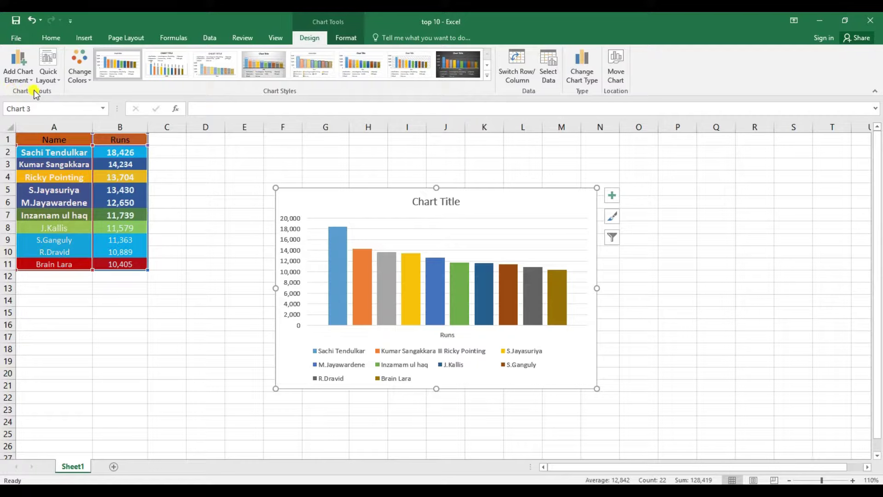
click(20, 81)
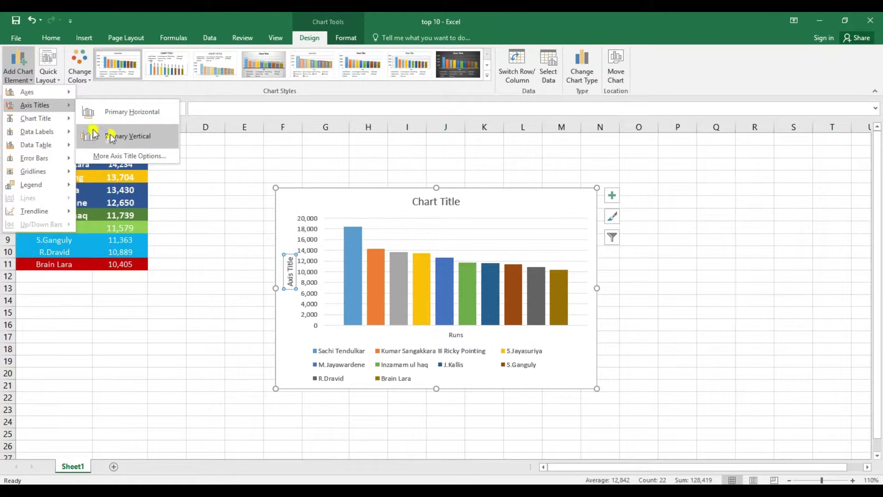
mouse_move(36, 118)
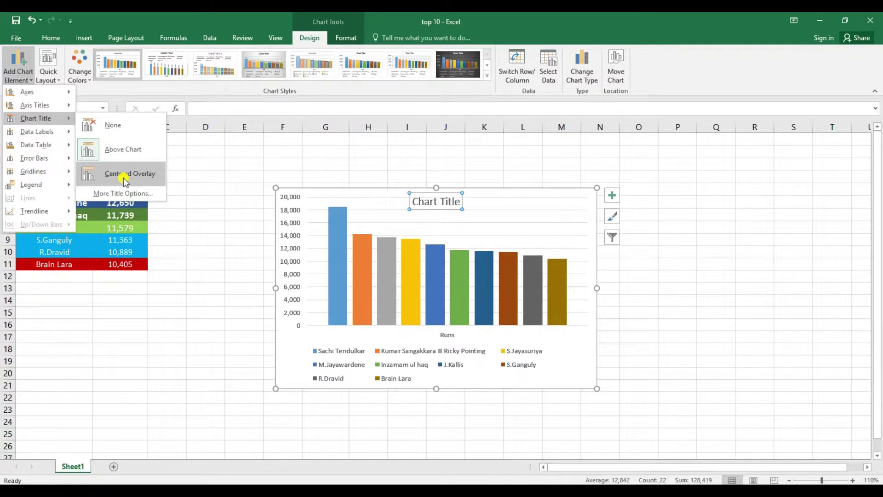
Zoom the sheet in to 120% and bring back the chart element options.
click(852, 480)
click(853, 480)
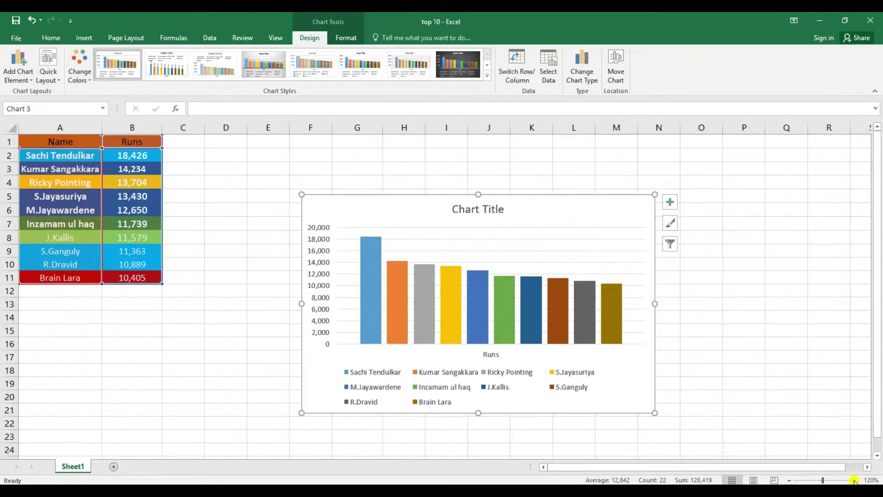
click(18, 64)
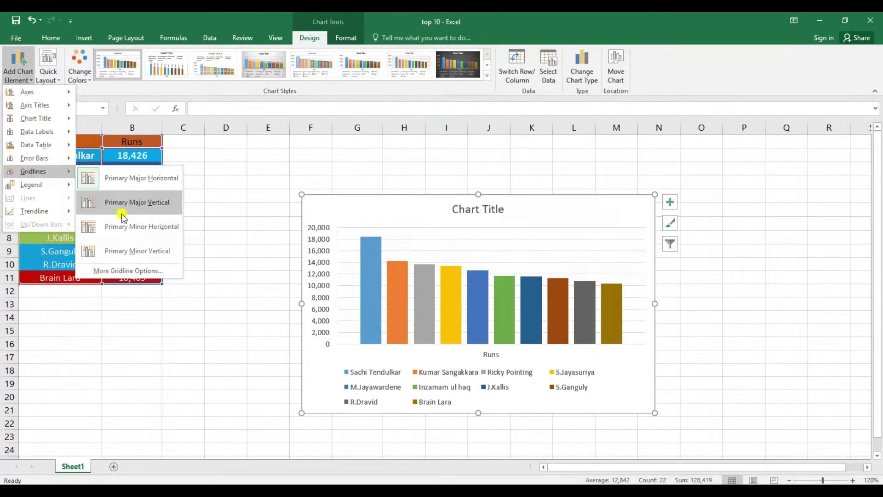
mouse_move(32, 185)
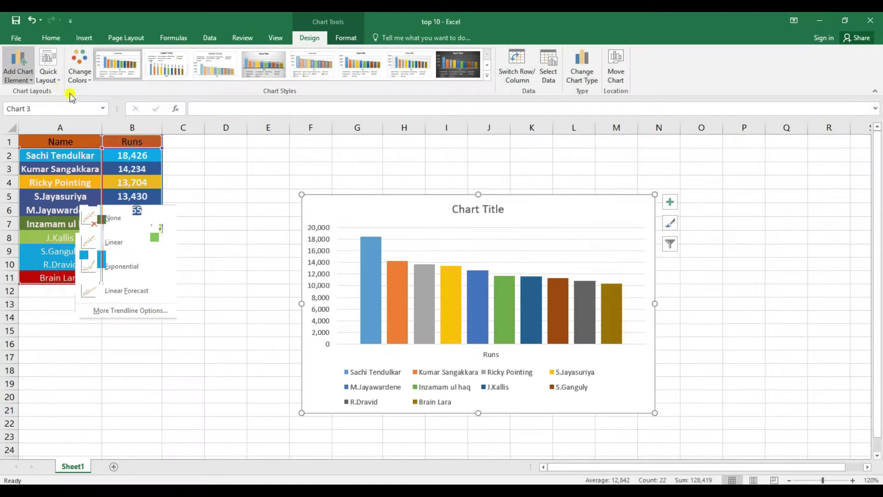
click(18, 65)
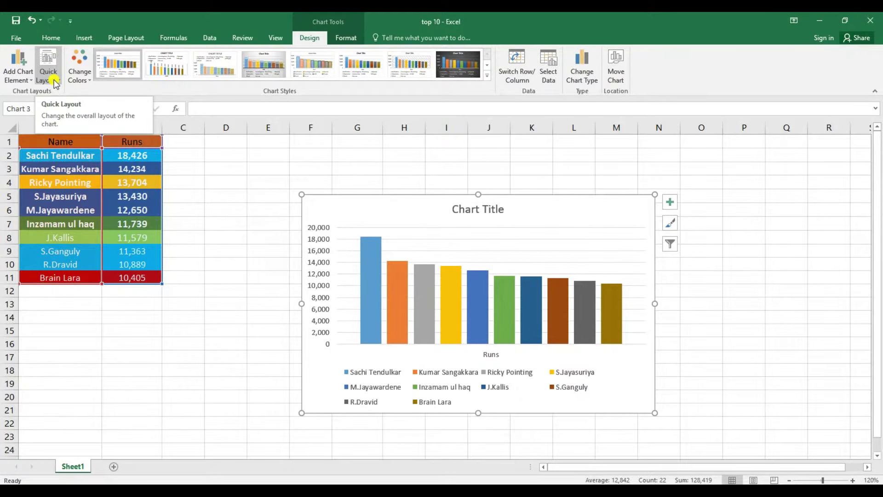
click(54, 83)
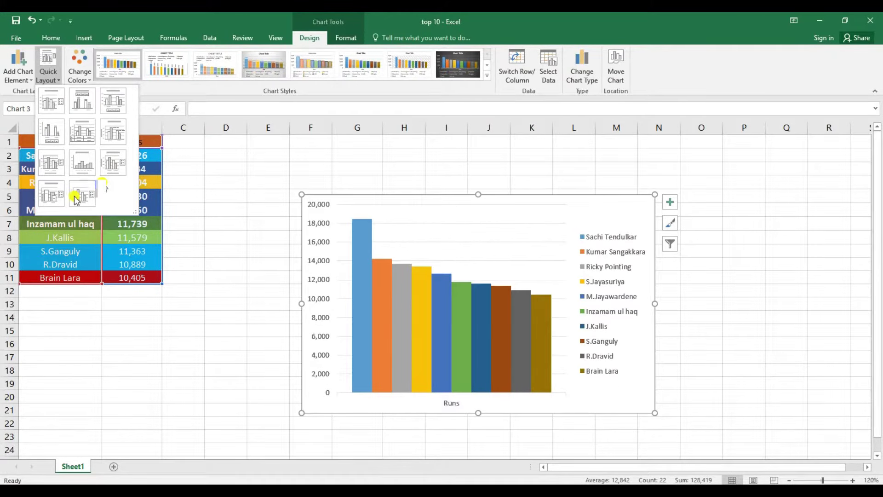
click(207, 192)
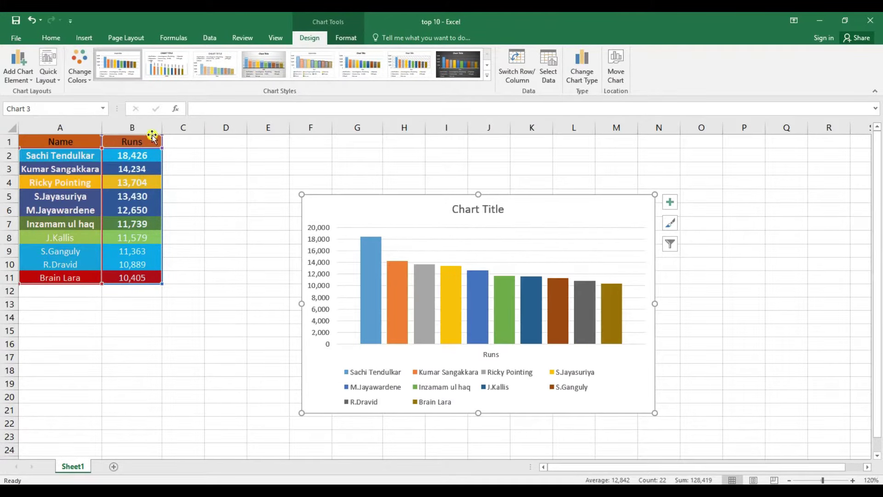
Apply the green, blue and gold colour palette to the chart's columns.
click(81, 81)
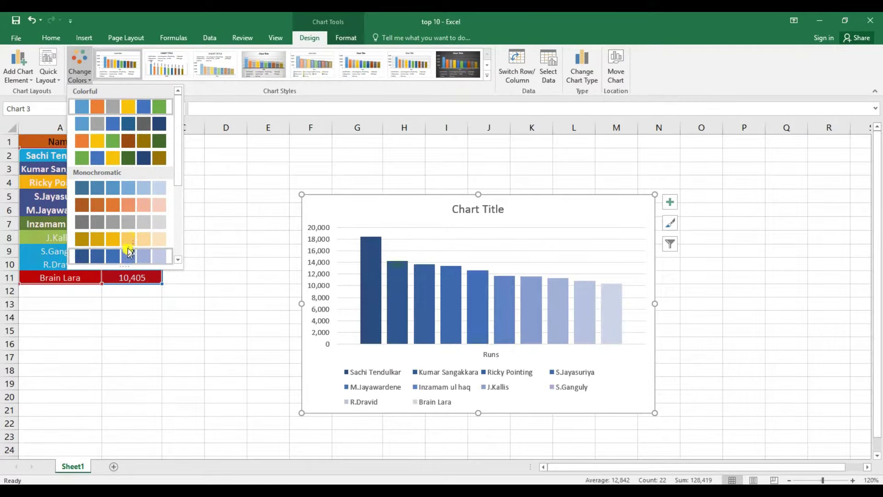
scroll(127, 230, down, 1)
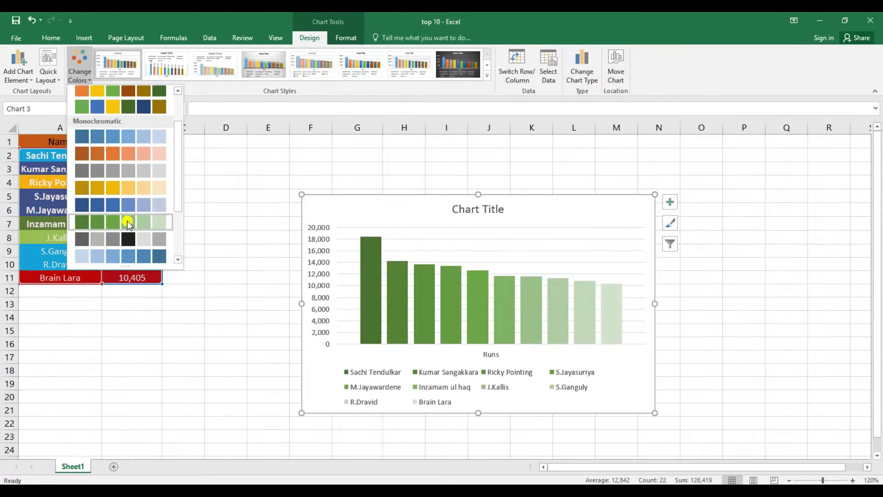
click(118, 106)
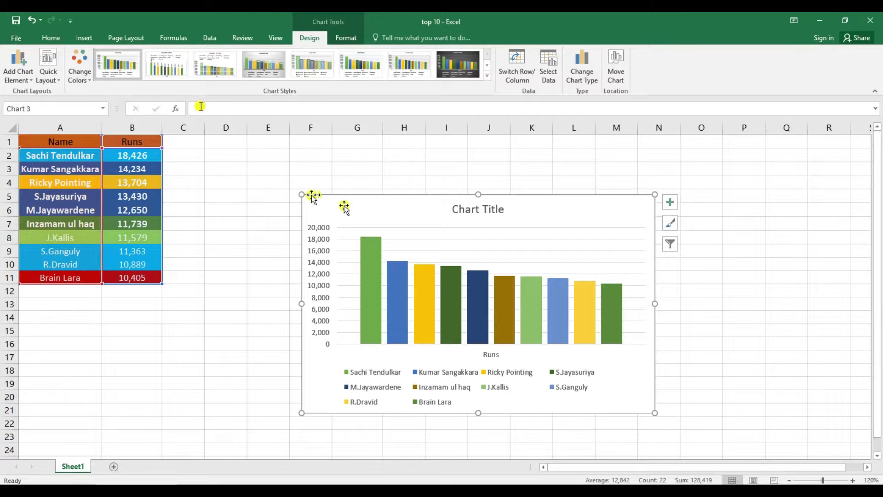
Position the chart right beside the table and apply the dark Style 8 chart style.
drag(365, 198, 575, 215)
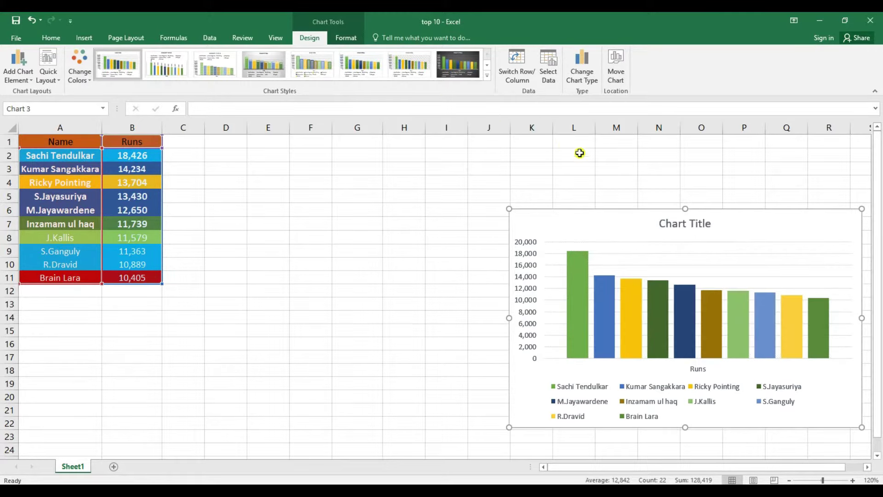
drag(623, 219, 364, 235)
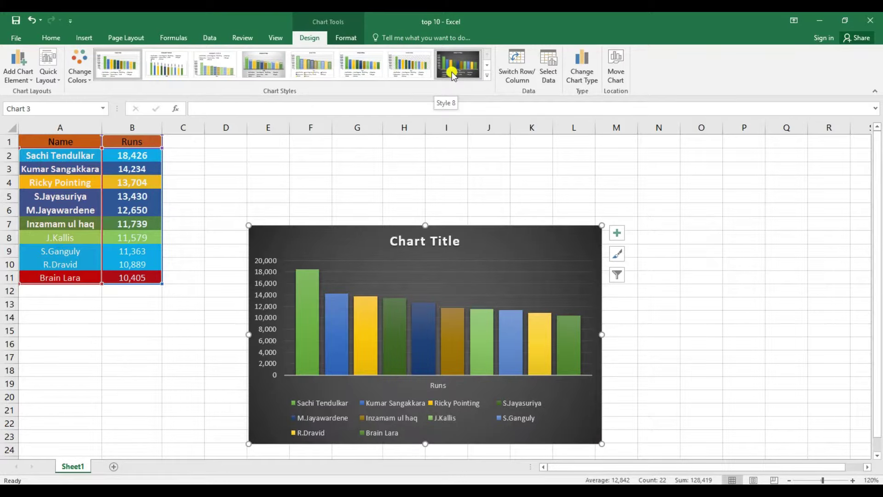
click(488, 76)
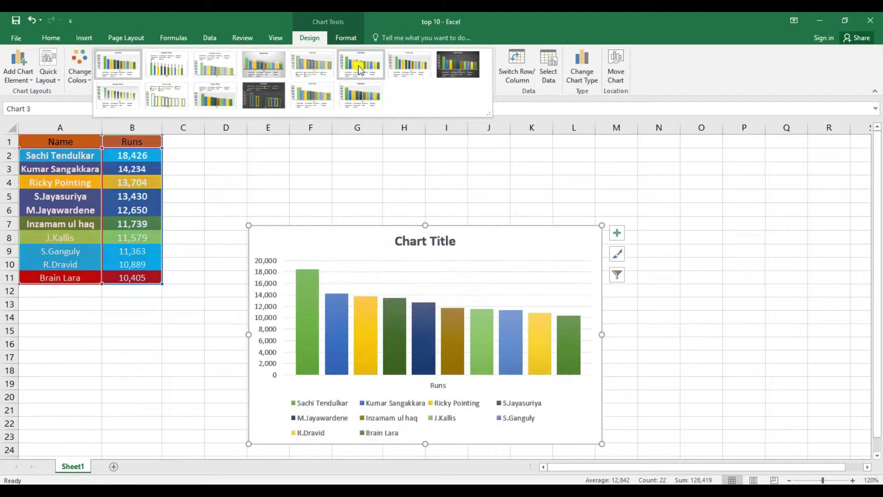
click(455, 76)
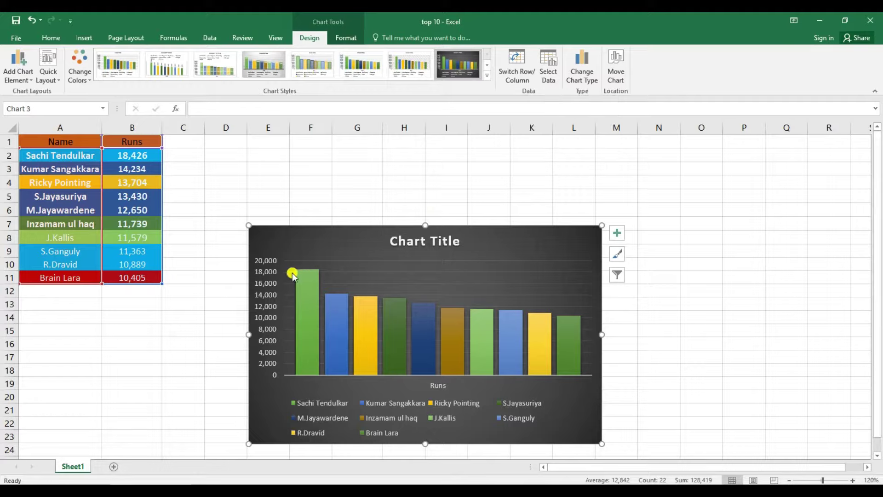
Swap the series and categories and back, then confirm the data range Sheet1!$A$1:$B$11 unchanged.
click(524, 78)
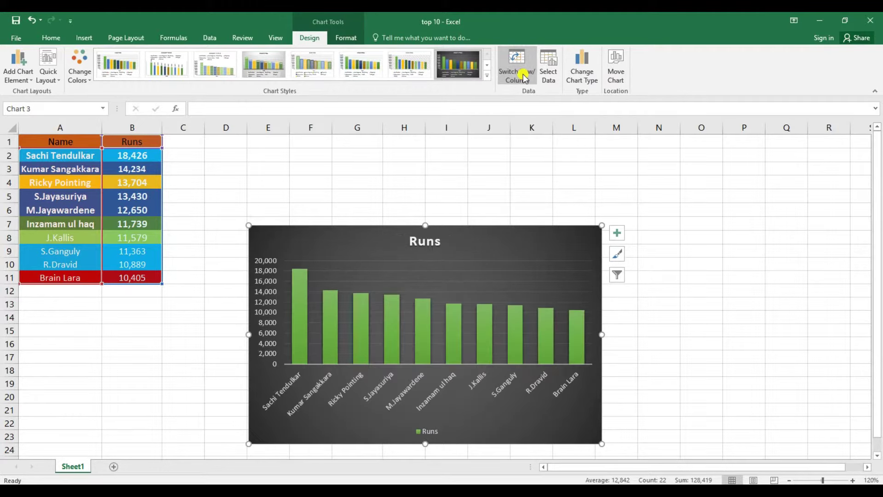
click(525, 78)
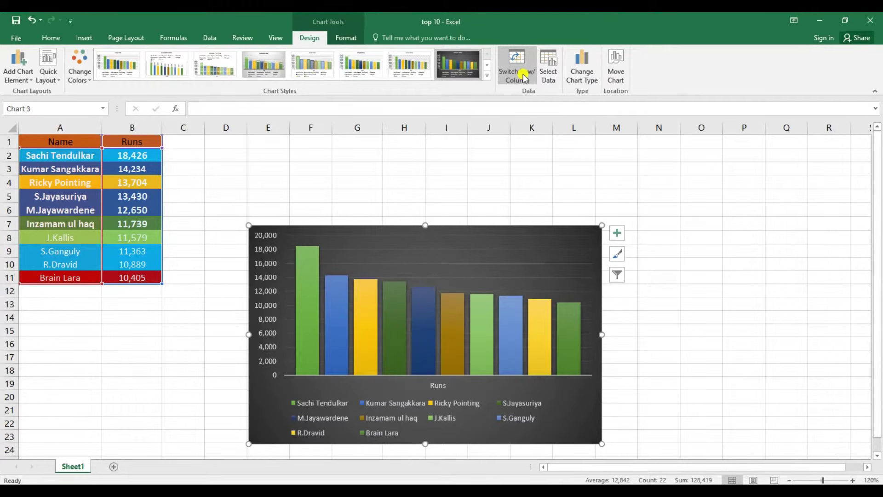
click(548, 73)
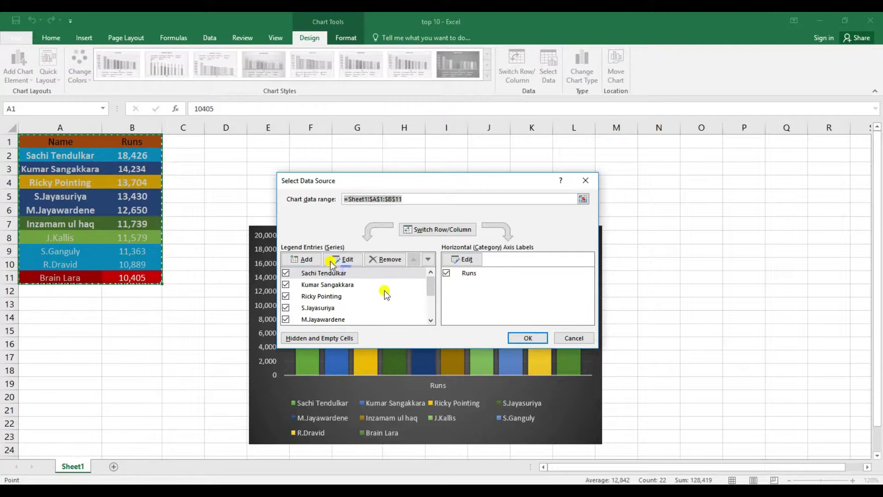
scroll(416, 296, down, 1)
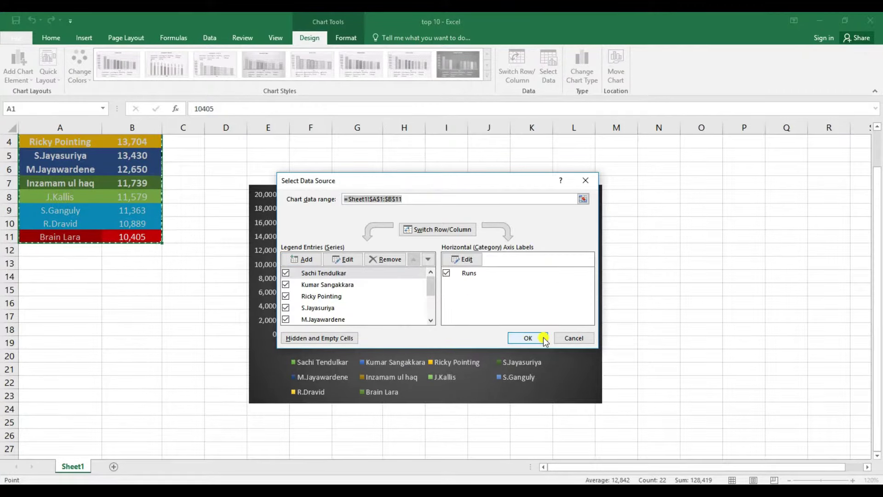
click(528, 338)
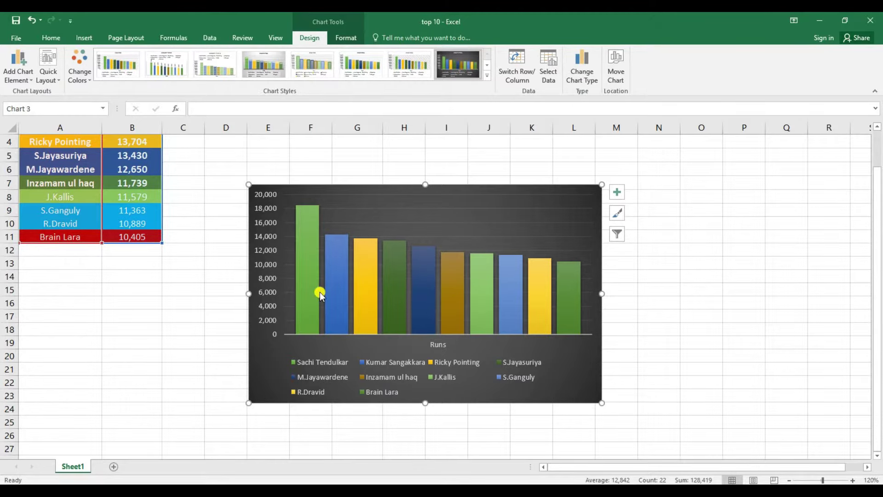
Convert the column chart into a pie chart titled 'Runs'.
click(582, 75)
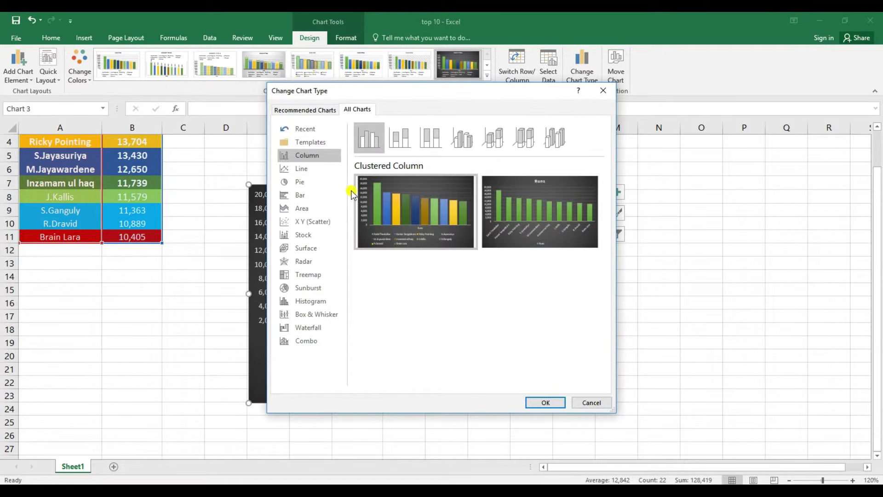
click(314, 186)
mouse_move(540, 211)
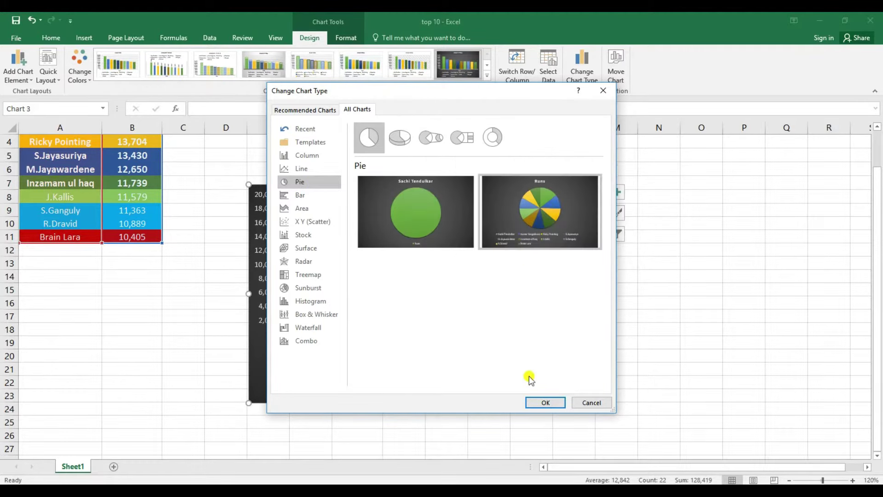
click(535, 402)
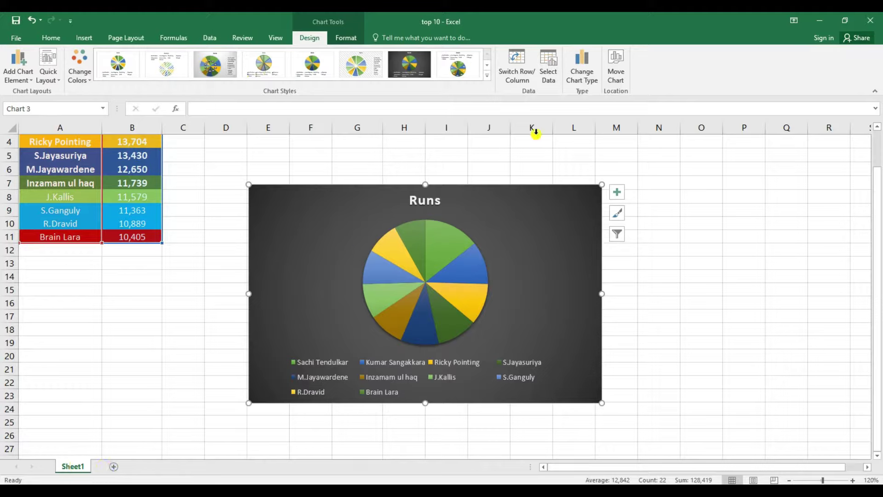
click(613, 79)
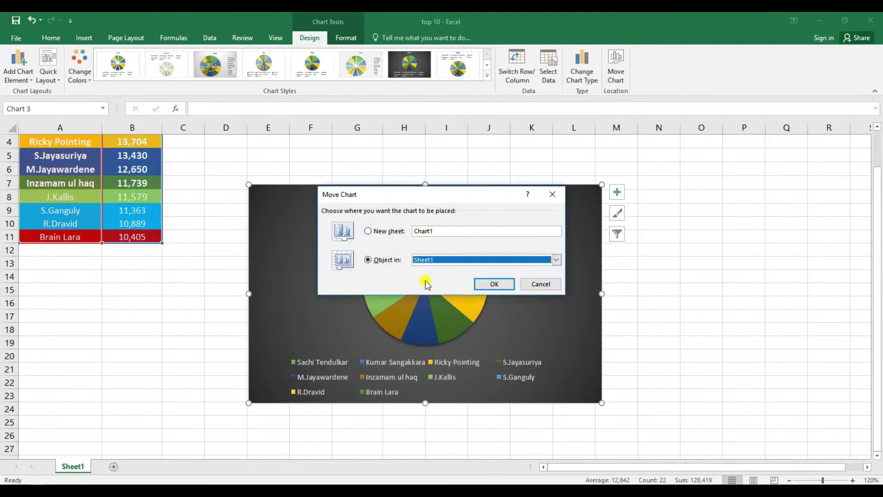
Move the pie chart onto a new chart sheet named Chart1.
click(556, 260)
click(490, 257)
click(375, 231)
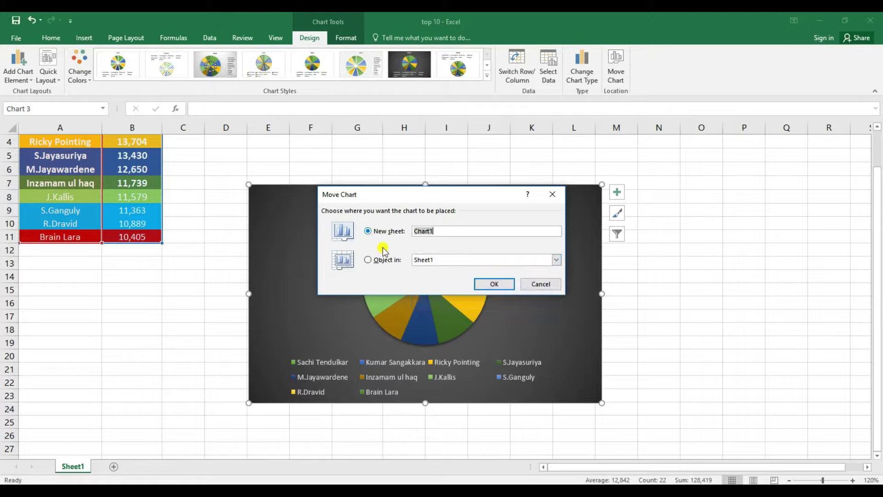
click(495, 285)
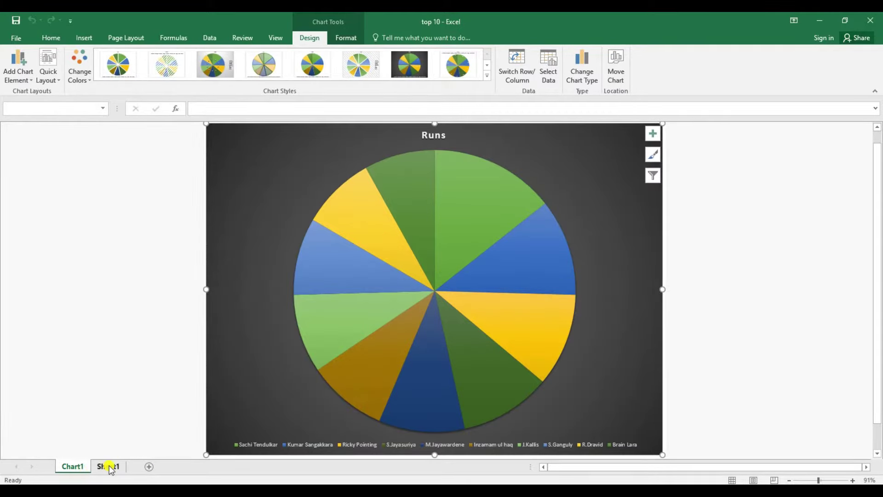
Switch between Sheet1 and Chart1, then select the pie's data series.
click(110, 467)
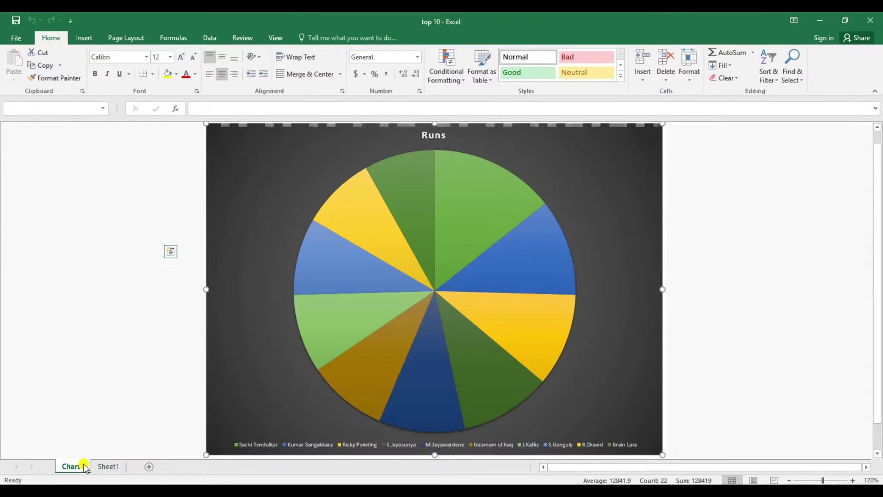
click(79, 466)
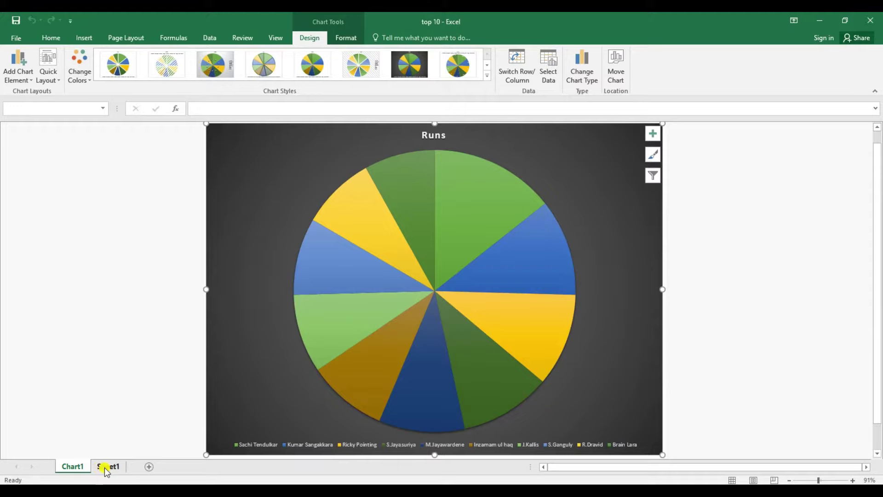
click(104, 467)
click(79, 467)
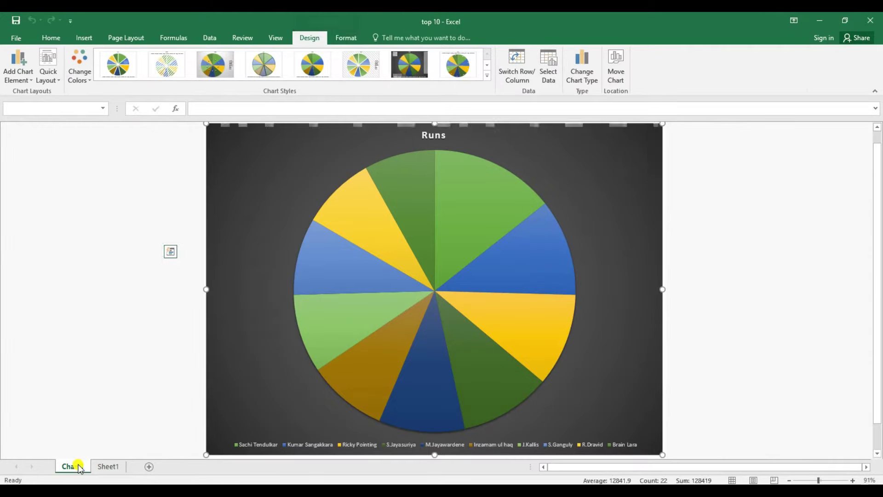
click(493, 300)
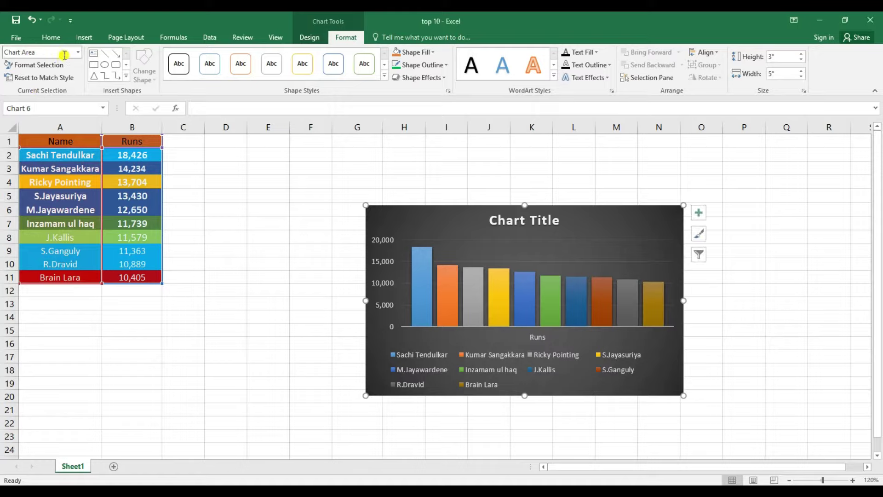
Show the Chart Elements list in the Format tab's Current Selection group.
click(79, 53)
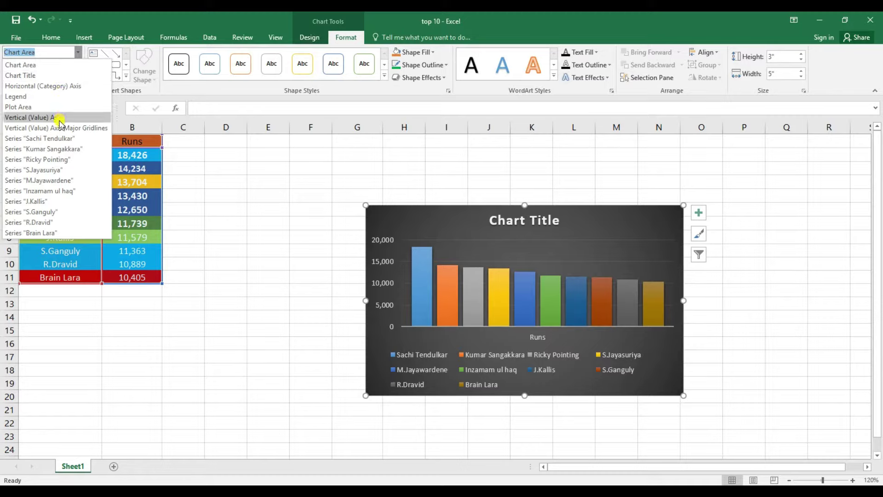
click(61, 76)
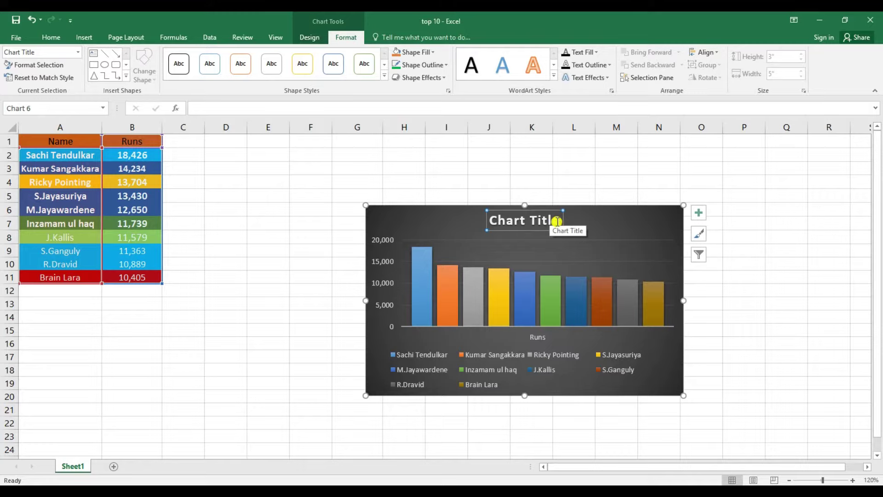
click(27, 69)
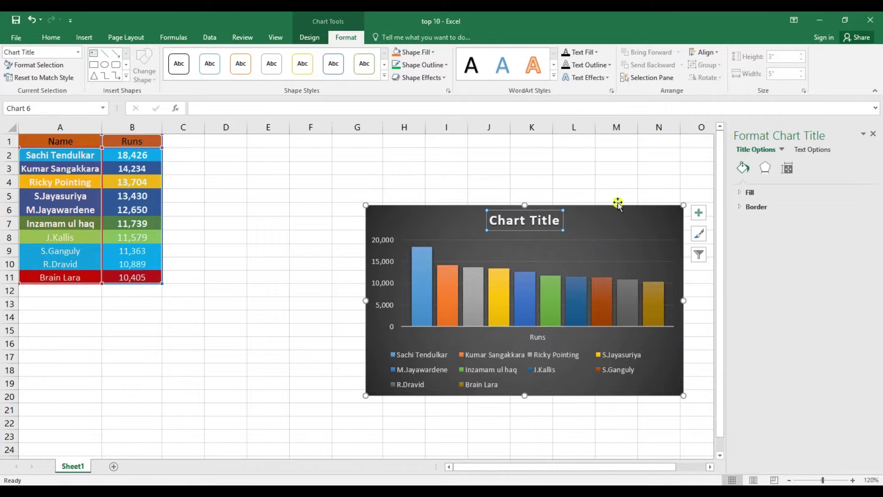
click(874, 134)
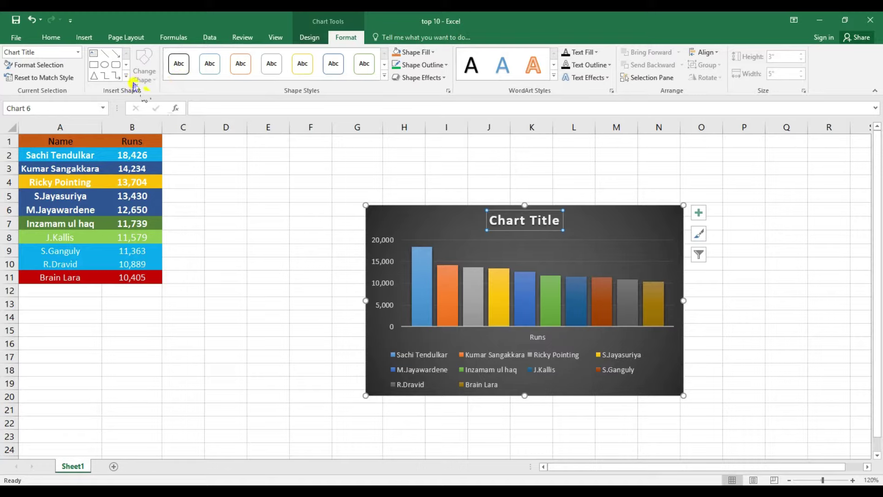
click(126, 76)
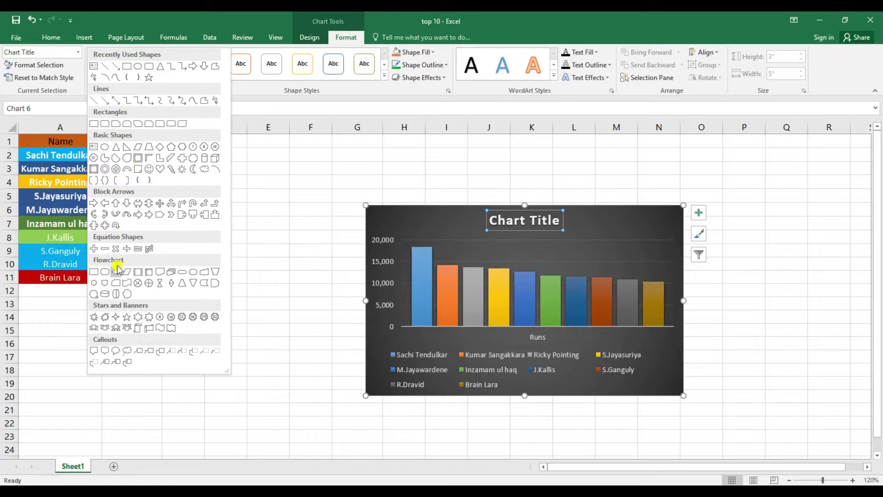
click(251, 185)
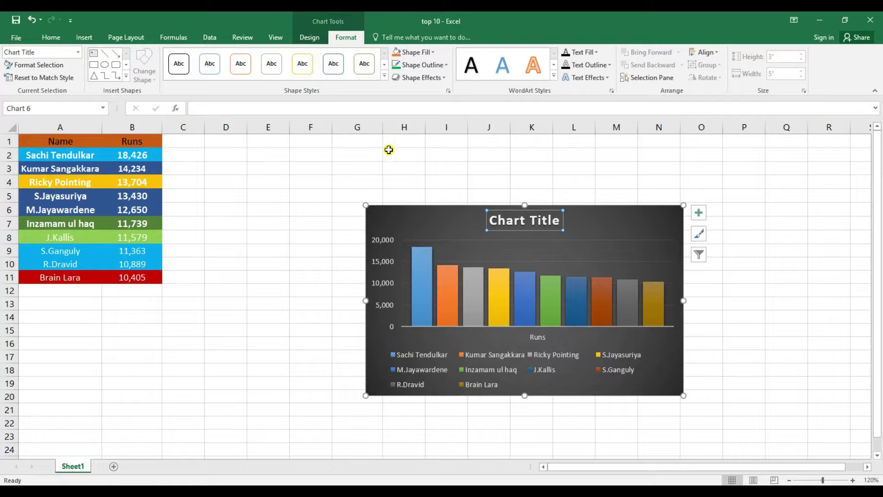
click(454, 297)
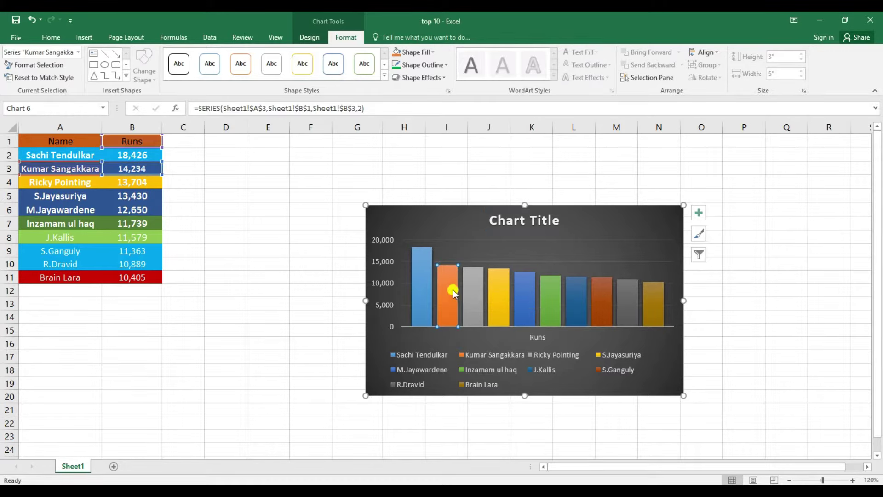
click(385, 78)
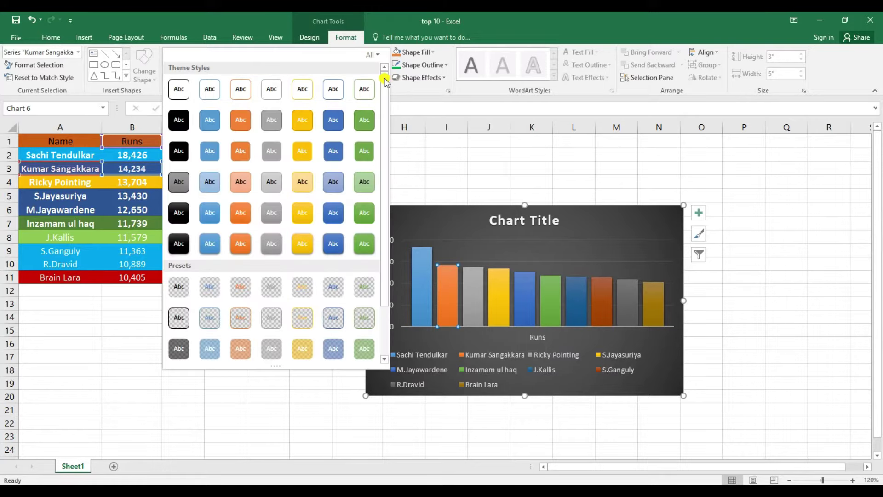
key(Escape)
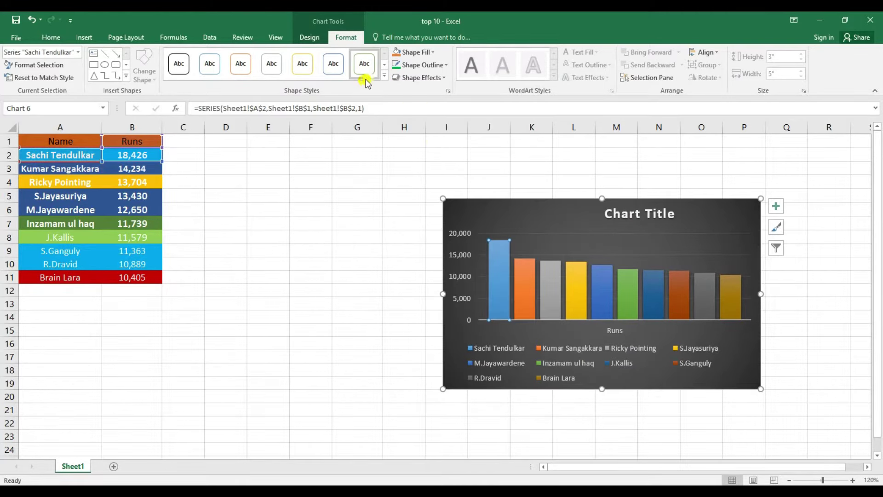
click(384, 76)
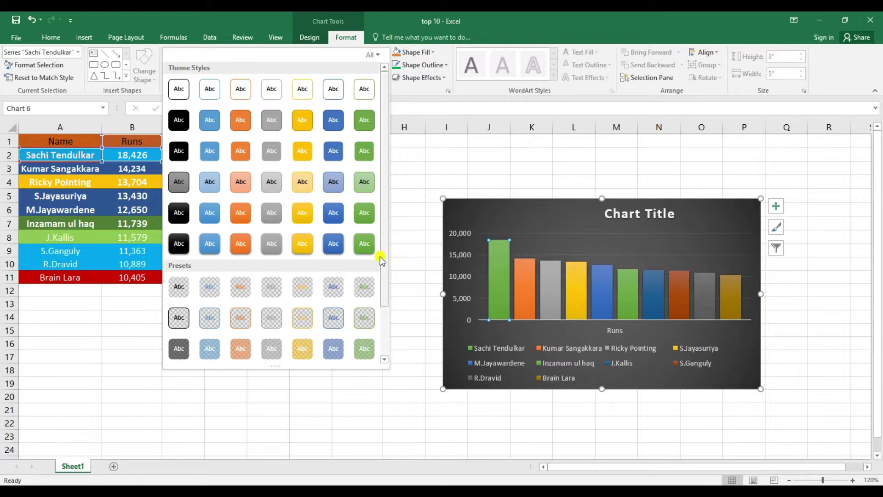
scroll(385, 260, down, 1)
scroll(385, 272, down, 1)
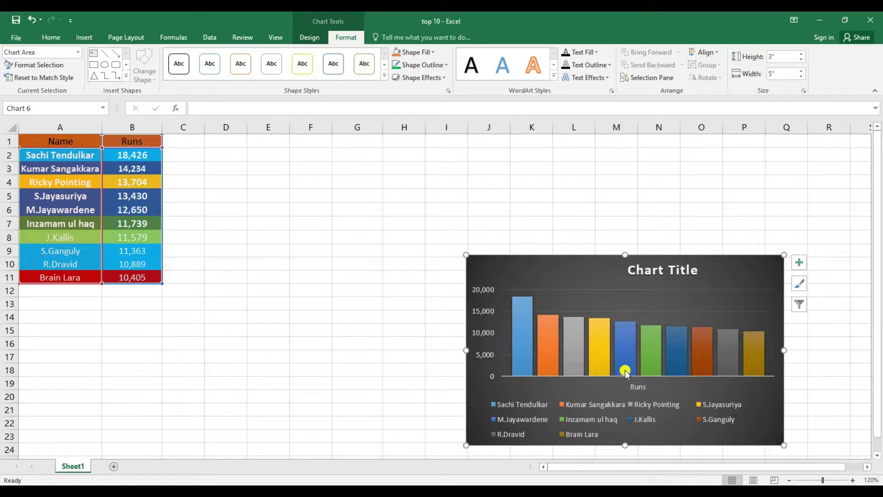
Move the chart left beside the table and fill its chart area with a wood texture.
click(424, 52)
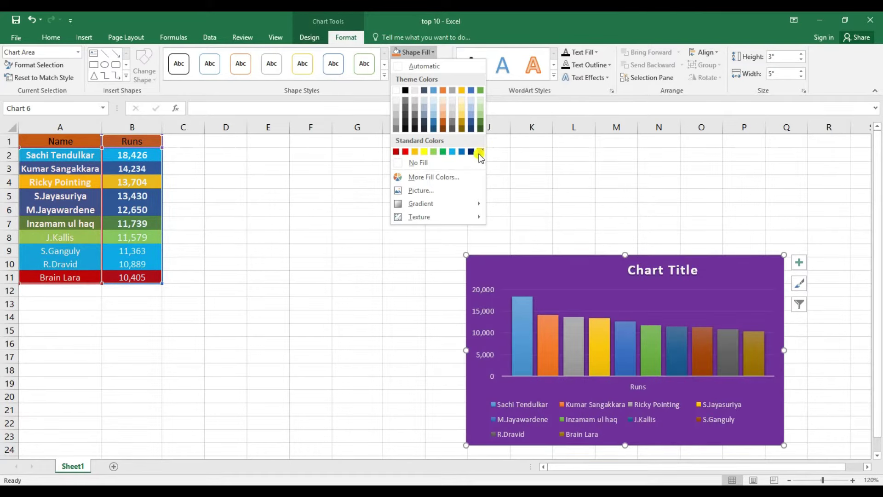
click(481, 154)
drag(560, 259, 111, 238)
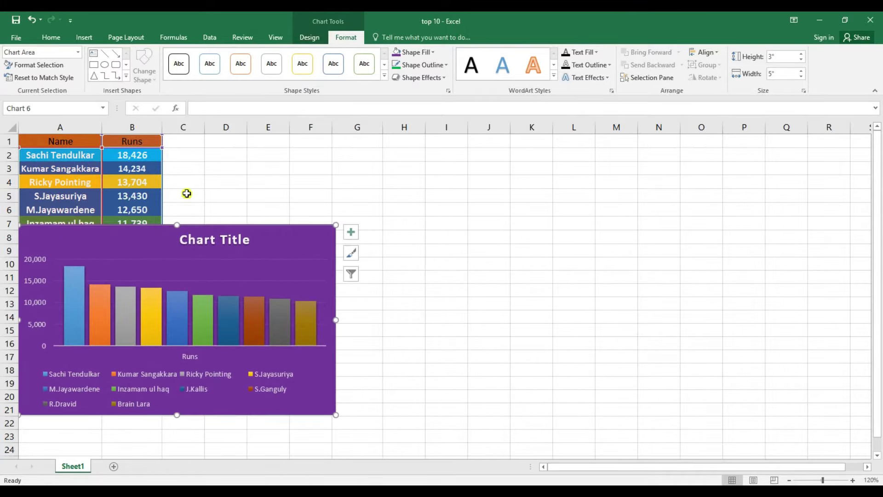
click(435, 53)
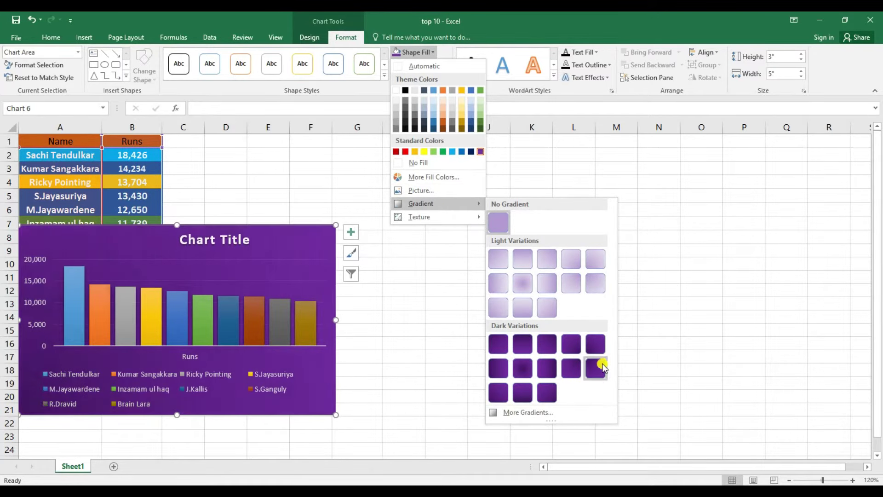
mouse_move(419, 217)
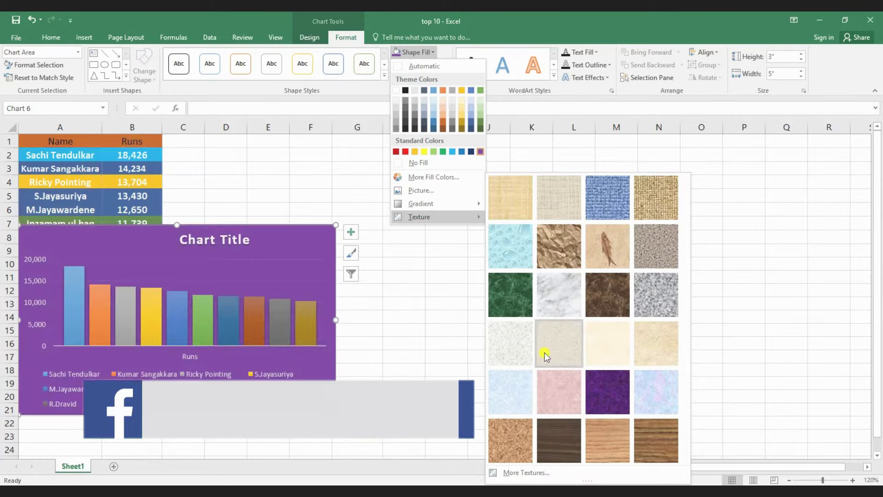
click(657, 435)
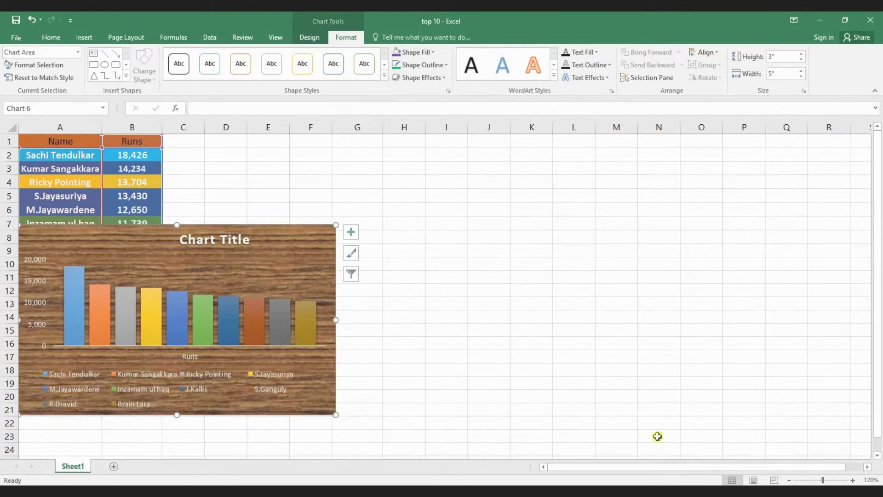
Preview chart outline and effects options without applying them, then drag the chart right to columns F–M.
click(439, 67)
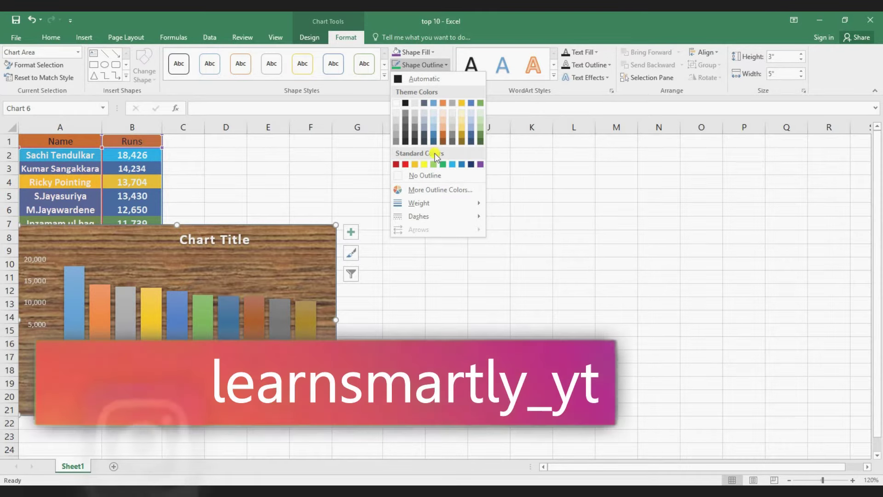
click(443, 165)
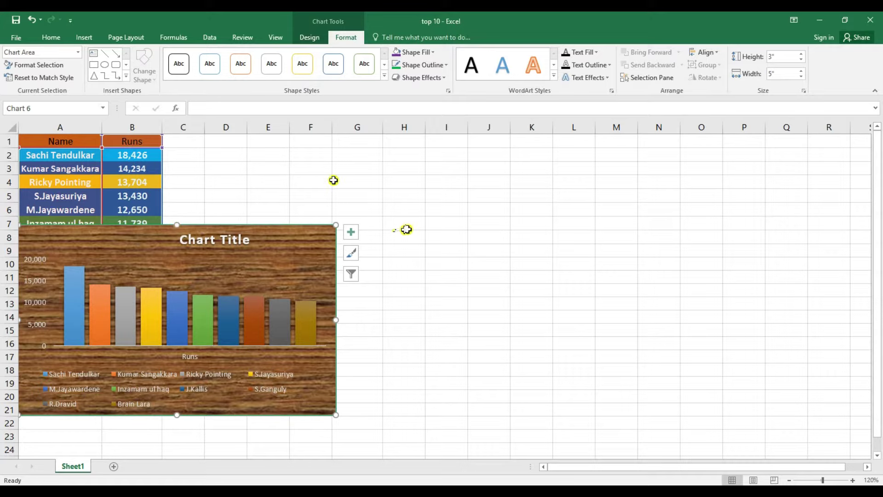
click(421, 65)
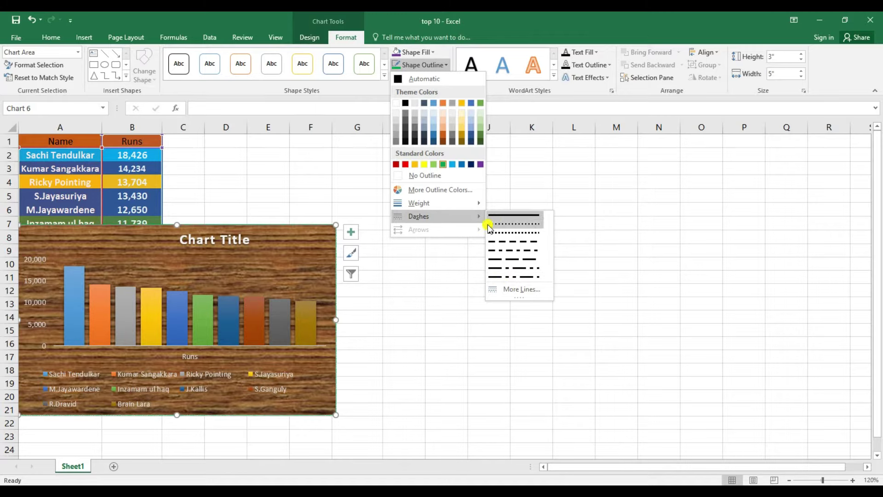
click(449, 266)
click(443, 78)
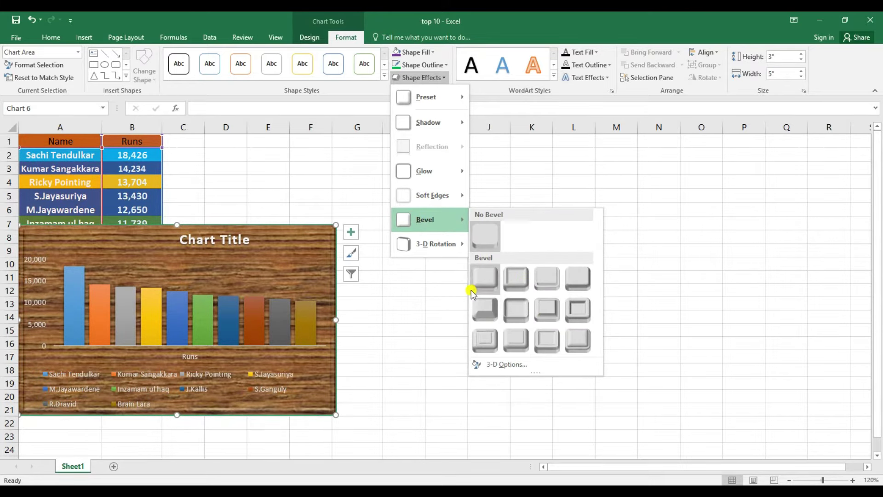
mouse_move(435, 244)
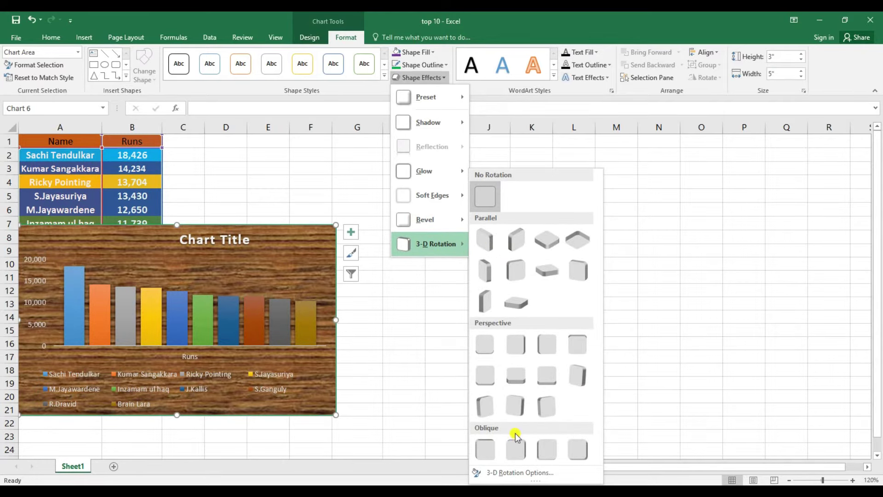
click(380, 325)
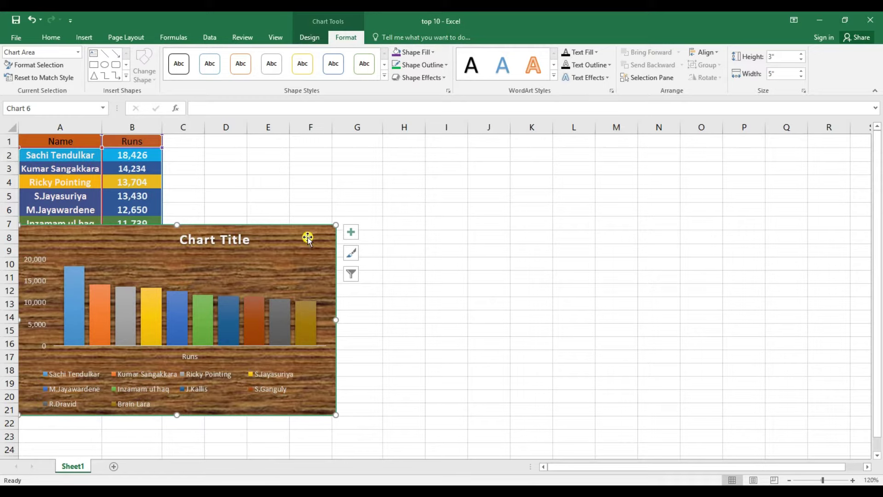
drag(298, 240, 559, 240)
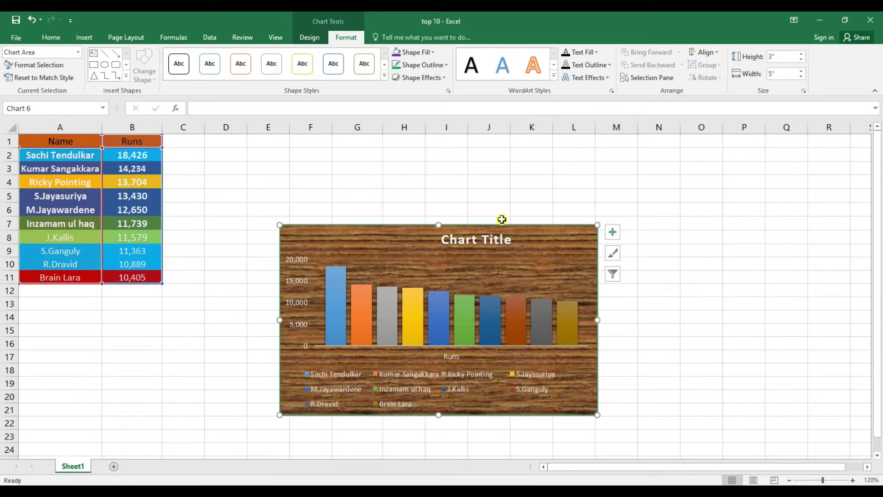
Replace the chart title with 'learn smartly' and apply the yellow WordArt style.
click(513, 239)
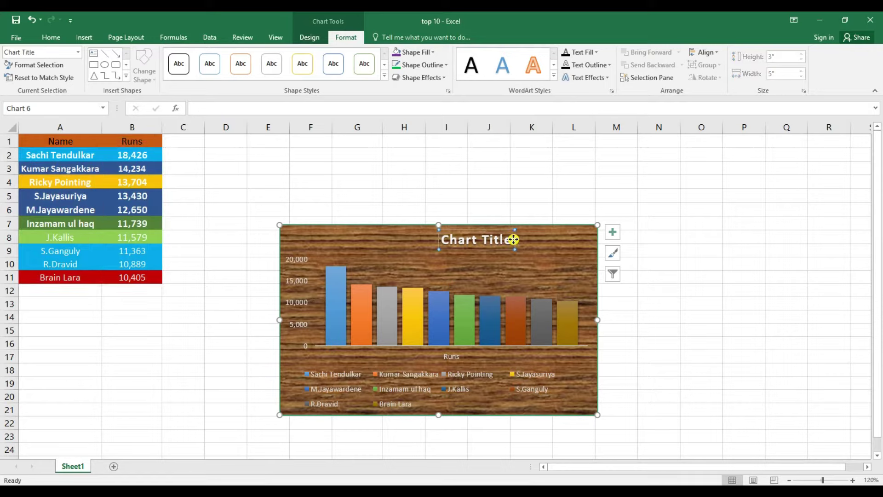
drag(511, 240, 456, 239)
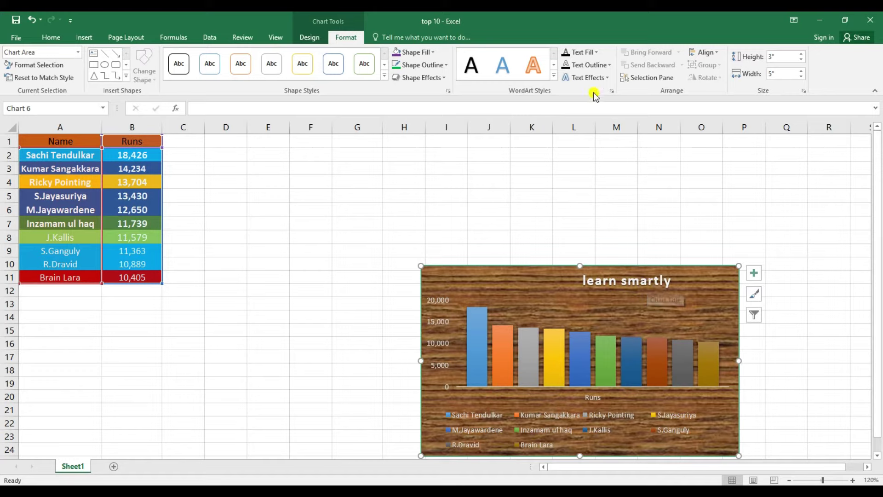
click(619, 277)
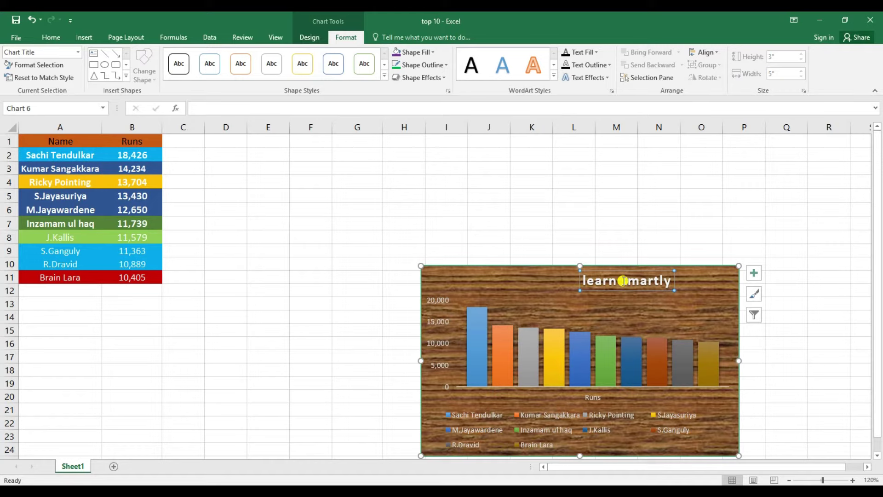
click(555, 76)
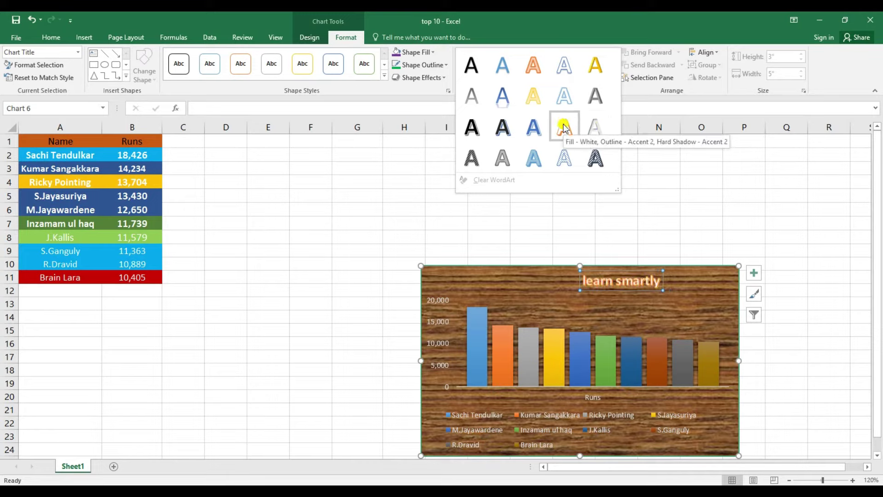
click(546, 108)
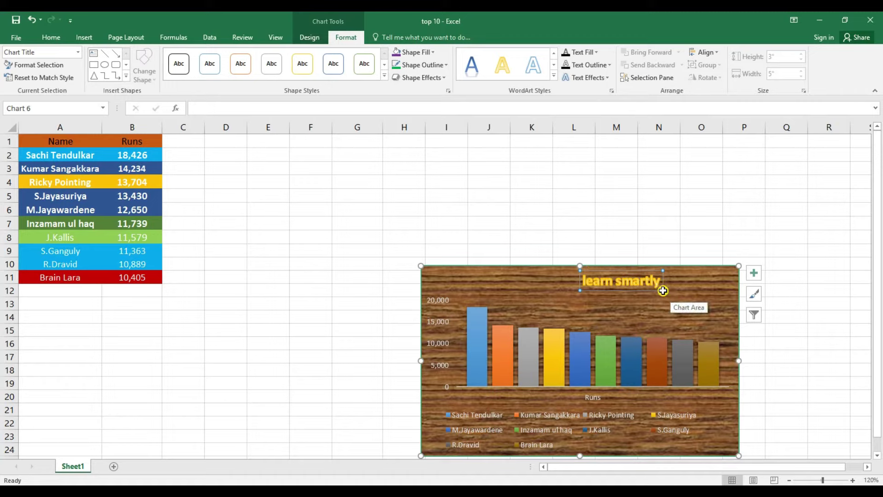
Preview the title's text fill, outline and shadow without applying, then drag the chart up-left beside the table.
click(592, 53)
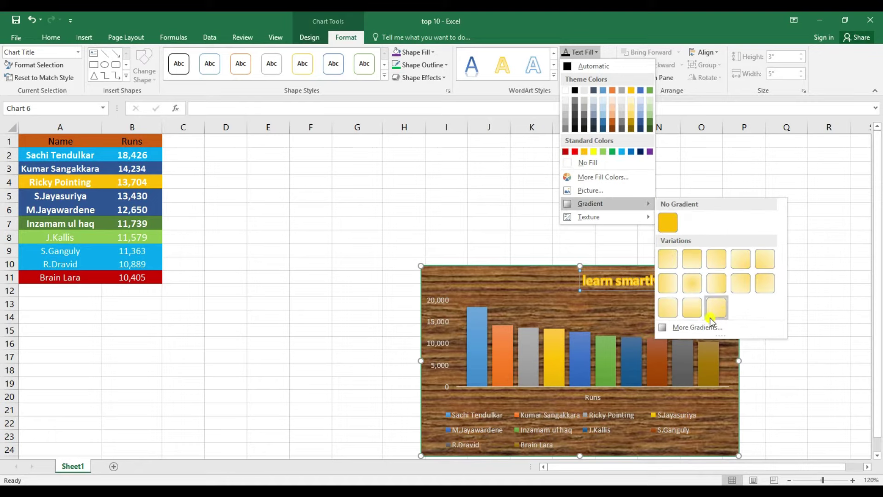
mouse_move(589, 217)
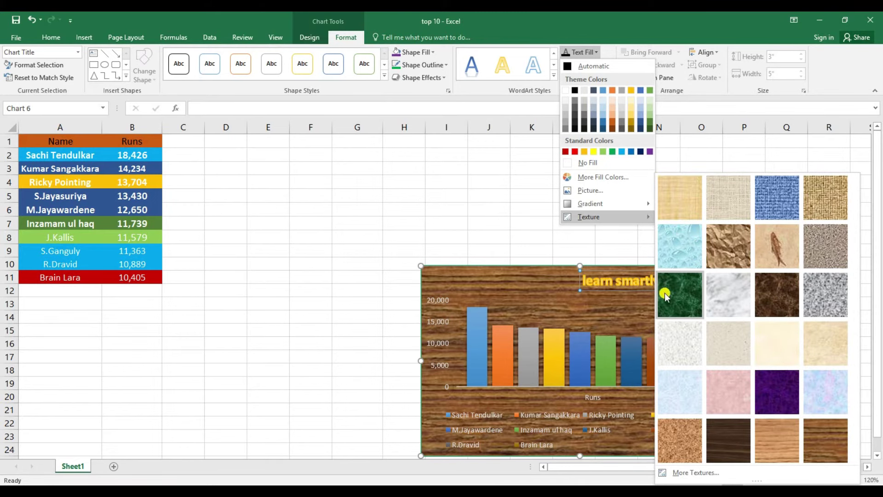
click(516, 167)
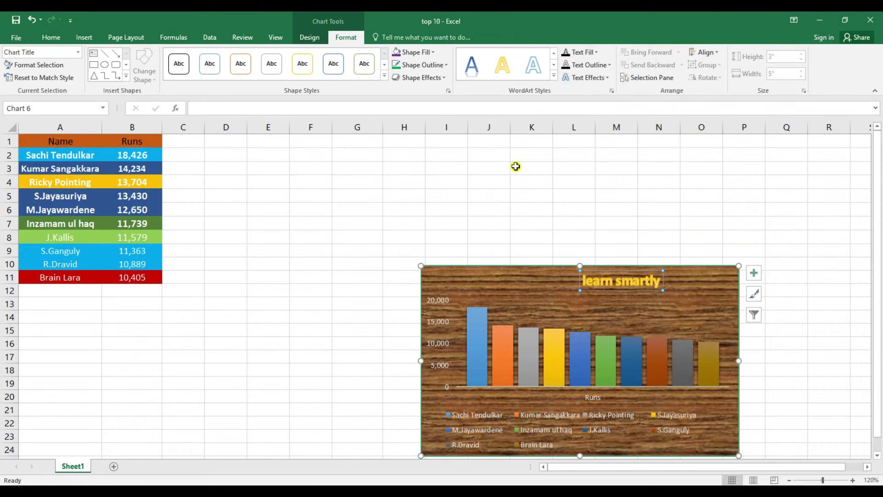
click(581, 66)
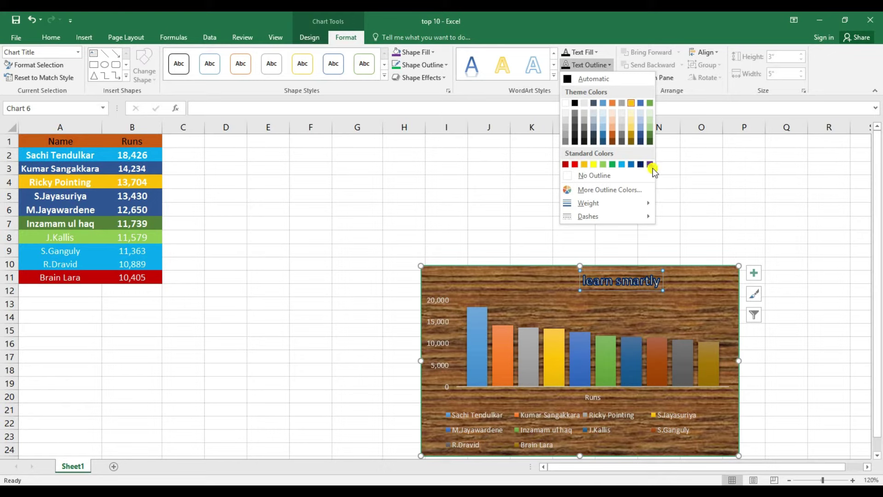
mouse_move(589, 203)
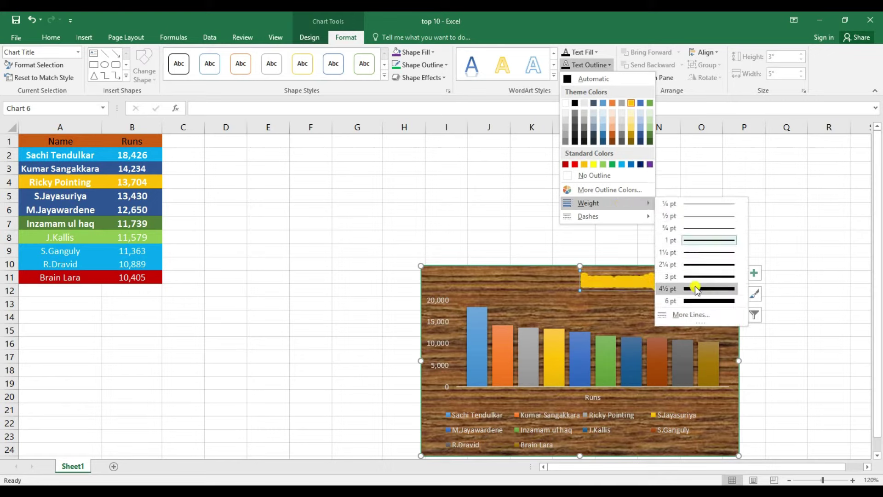
click(507, 209)
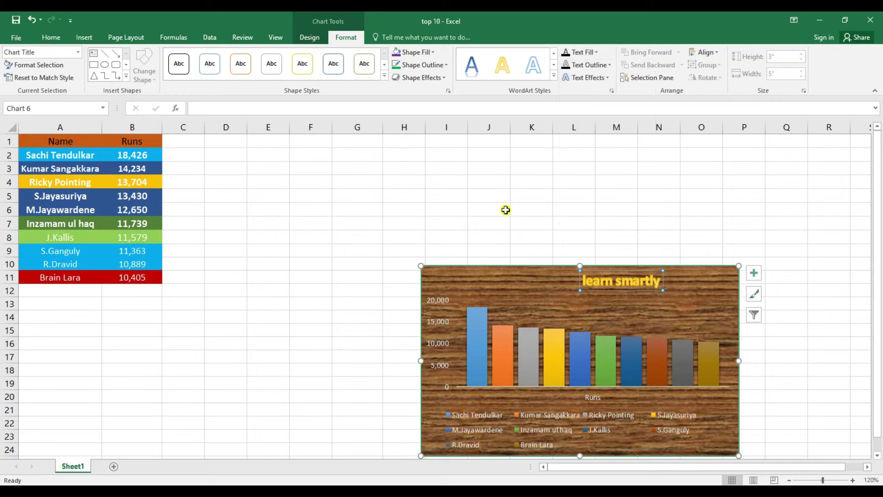
click(593, 79)
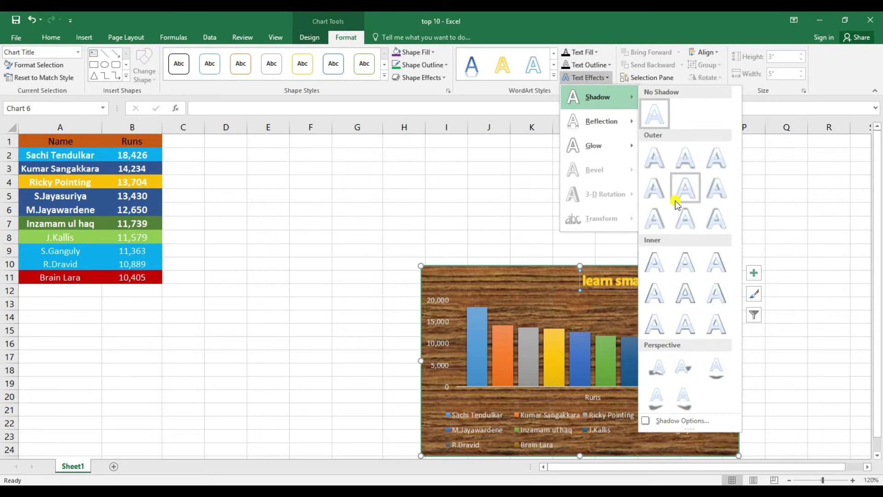
click(521, 275)
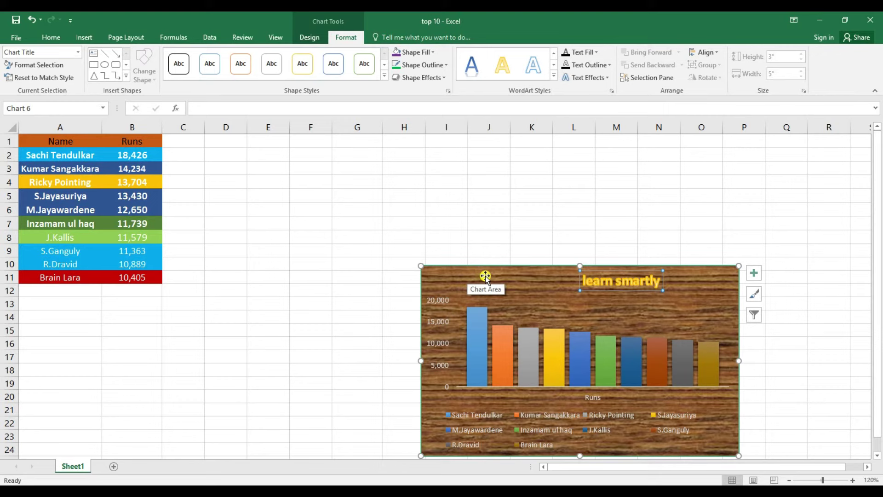
drag(486, 276, 290, 246)
Preview Glow text effects on the 'learn smartly' title without applying one.
click(604, 78)
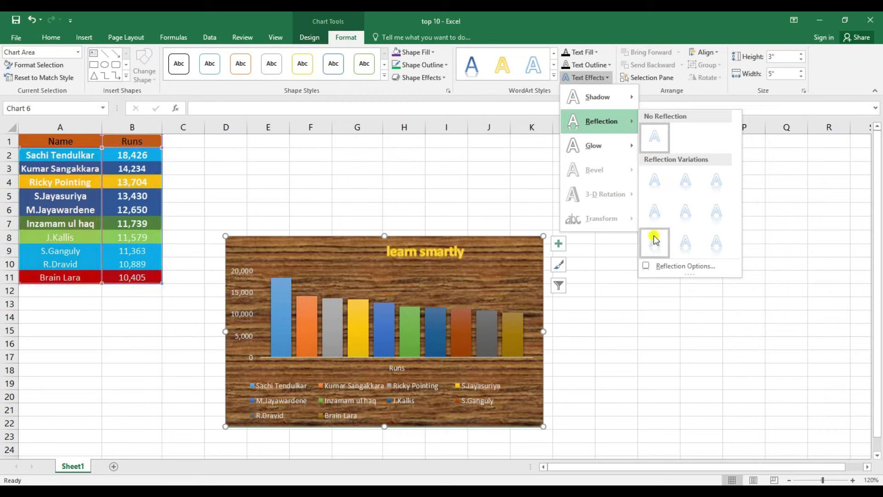
mouse_move(593, 146)
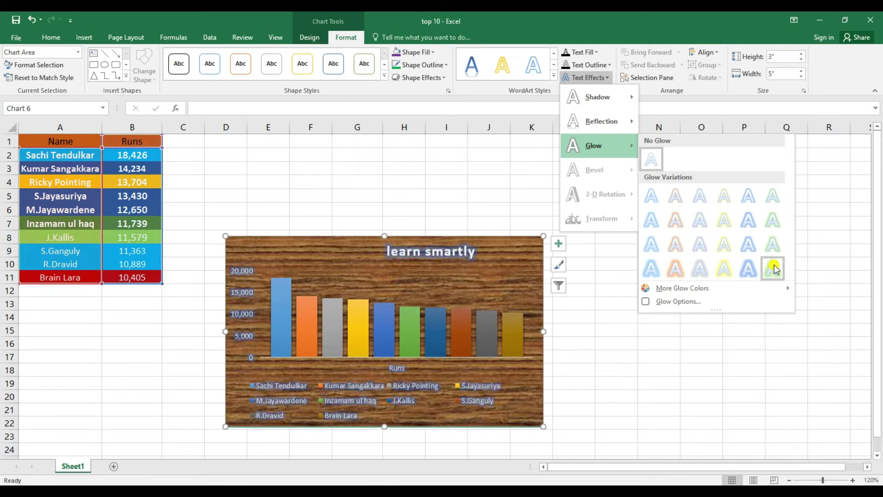
click(649, 330)
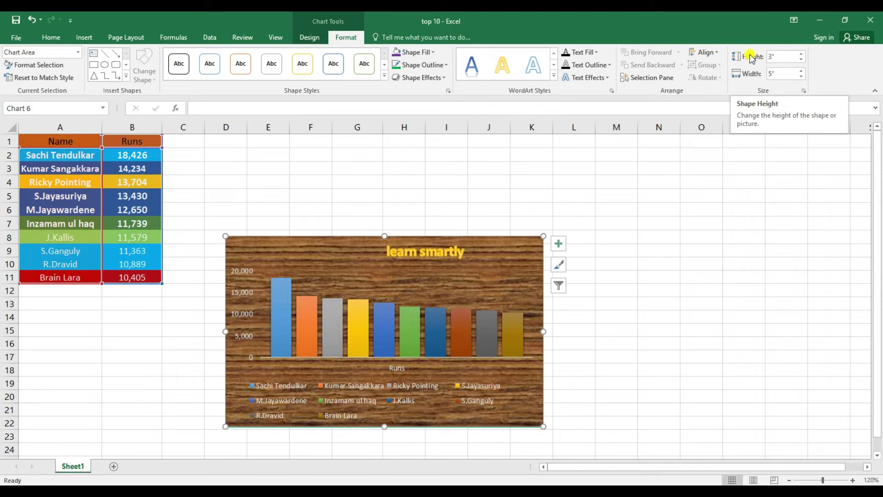
Keep the chart at 3" high by 5" wide, deselect it via cell O8, and show the Insert commands.
click(803, 54)
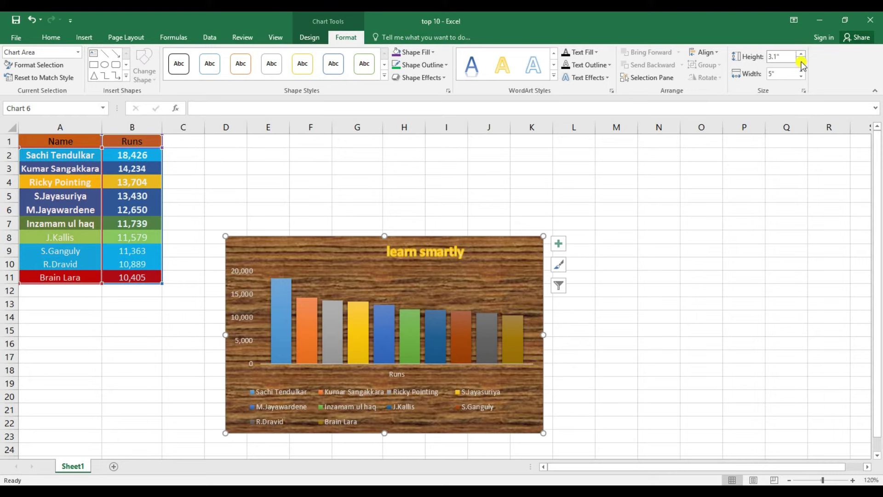
click(801, 59)
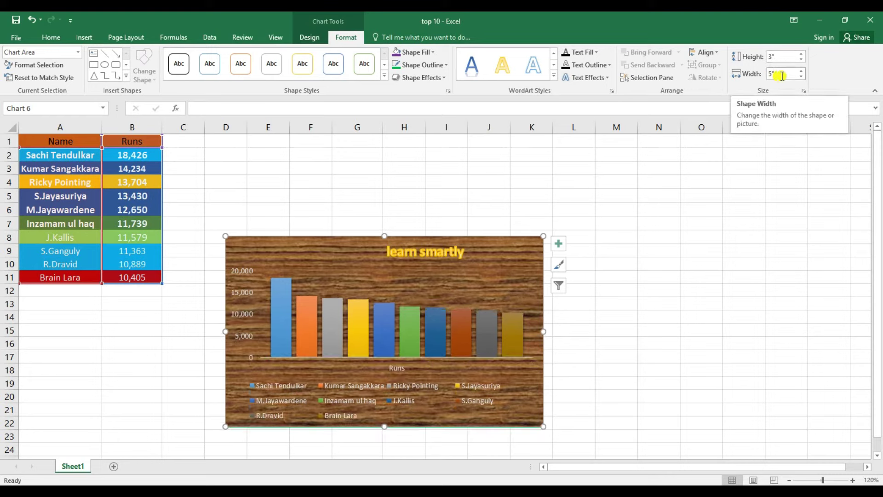
click(802, 71)
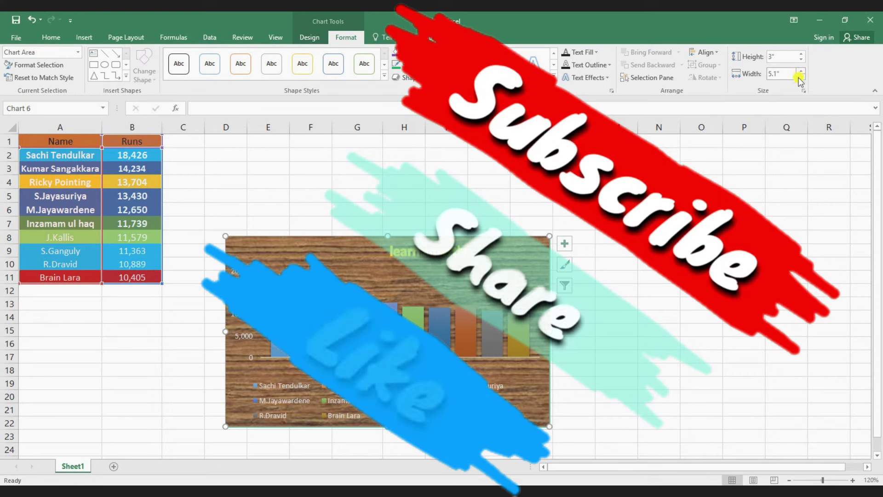
click(803, 77)
click(702, 237)
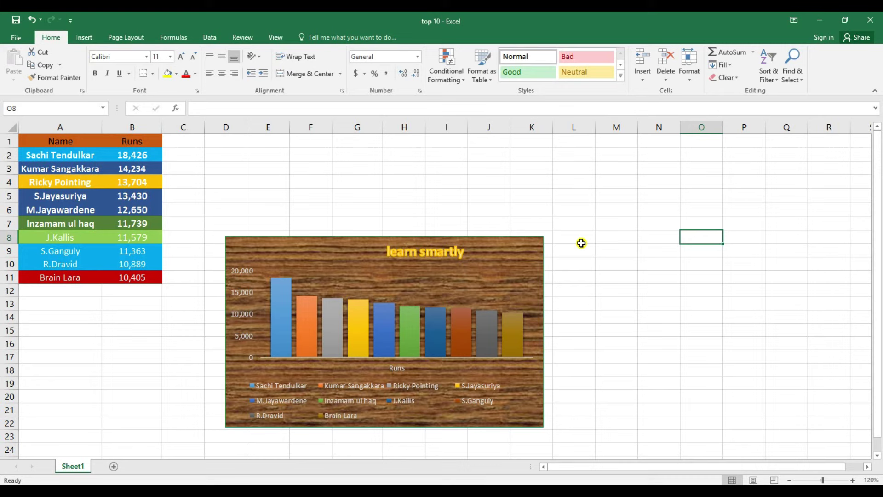
click(92, 37)
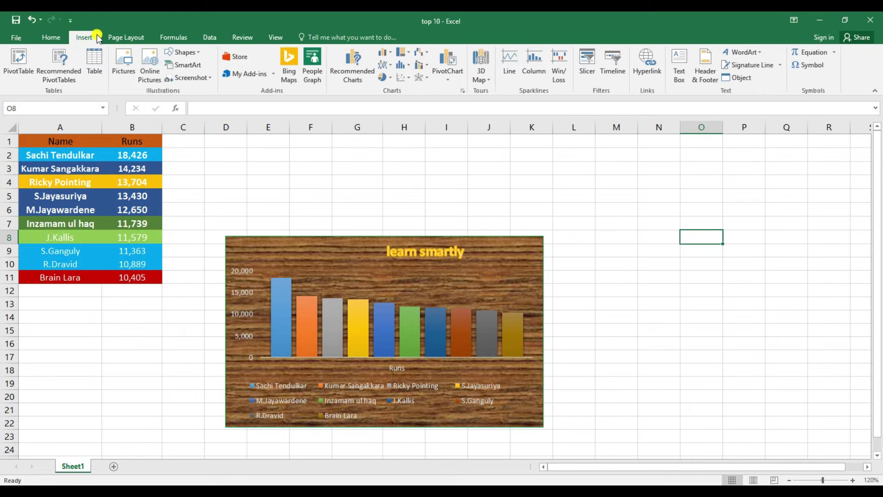